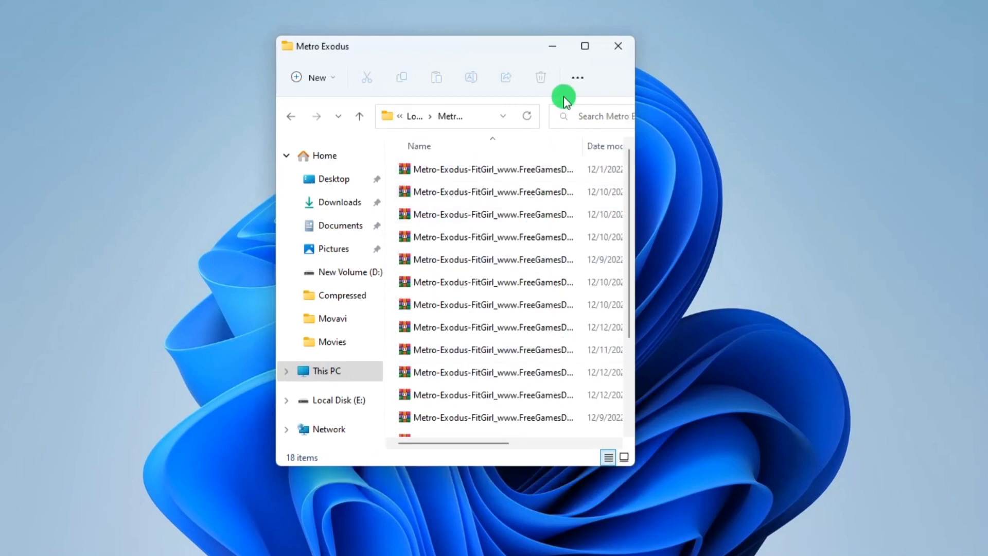
Step: Maximize the Metro Exodus folder window and select the 17 archive parts to review them, leaving out the Read ME file
click(587, 45)
click(692, 352)
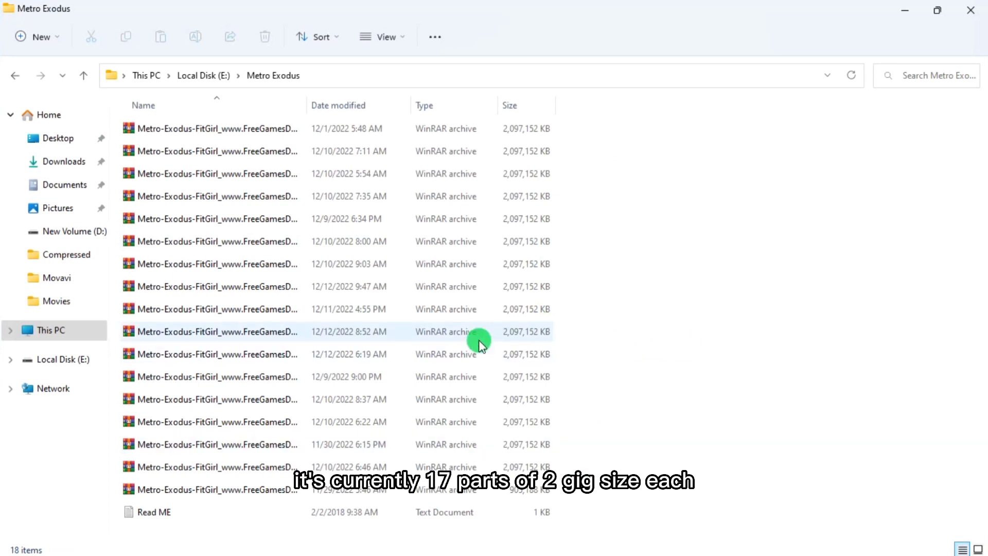
click(436, 130)
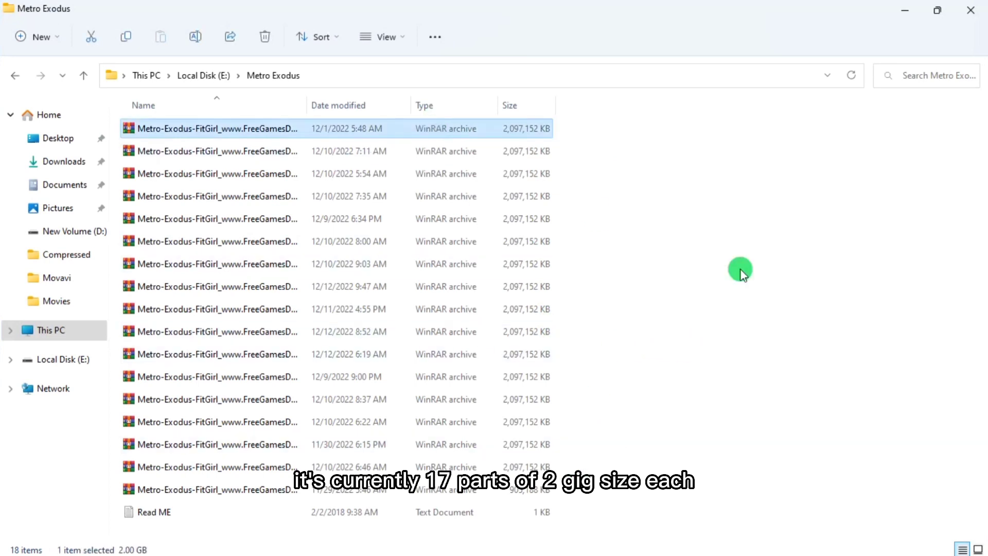
click(719, 307)
drag(116, 126, 238, 493)
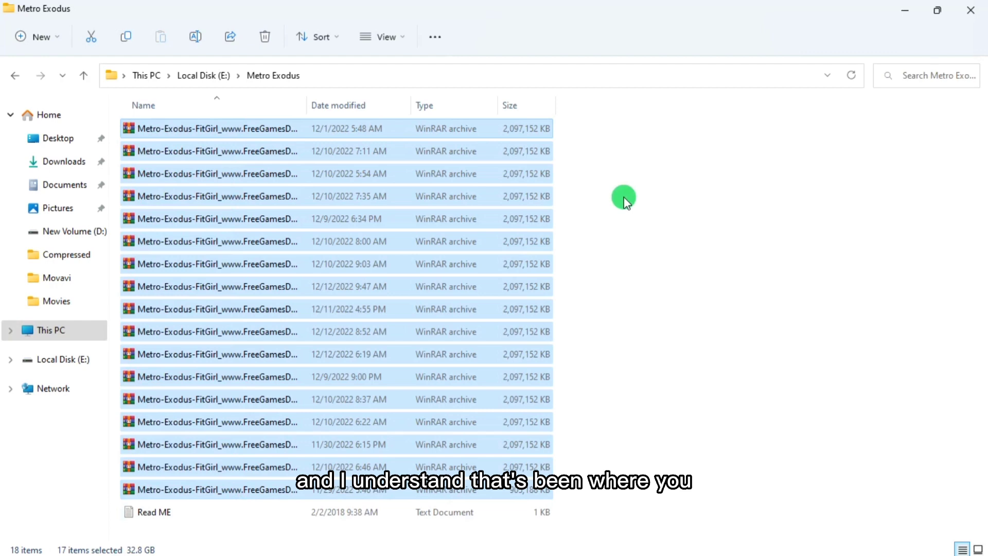
click(594, 134)
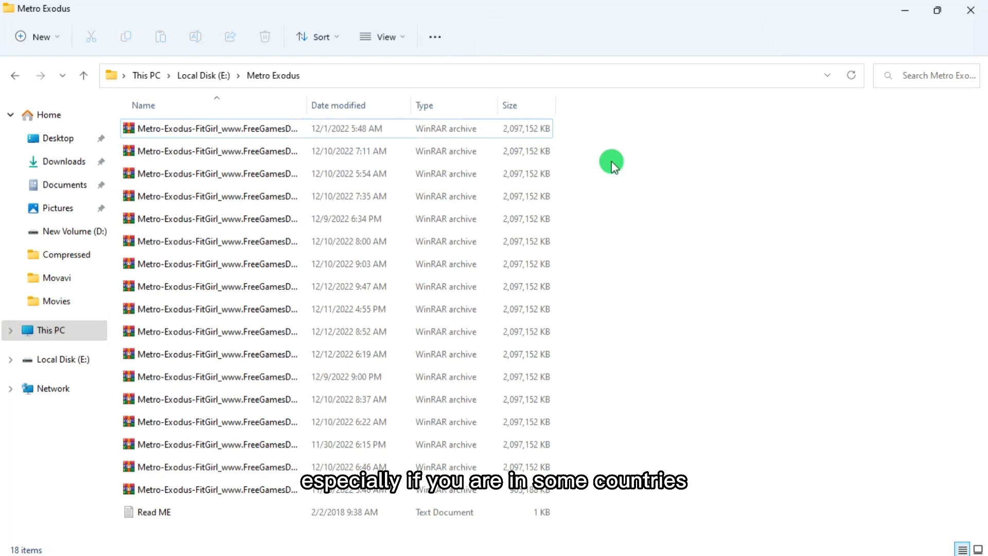
Step: Open the first Metro Exodus archive part in WinRAR to view its contents, and close the archive window
click(348, 129)
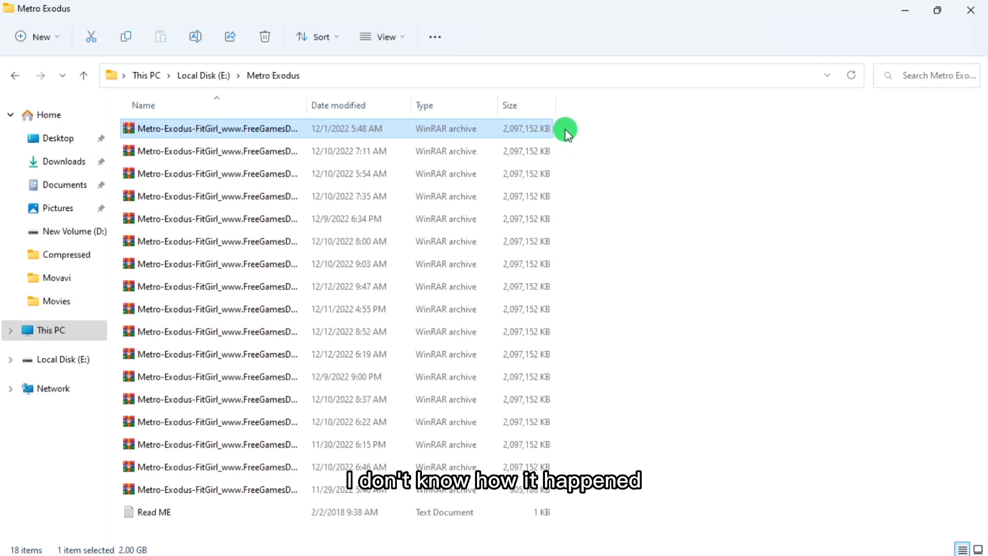
click(529, 148)
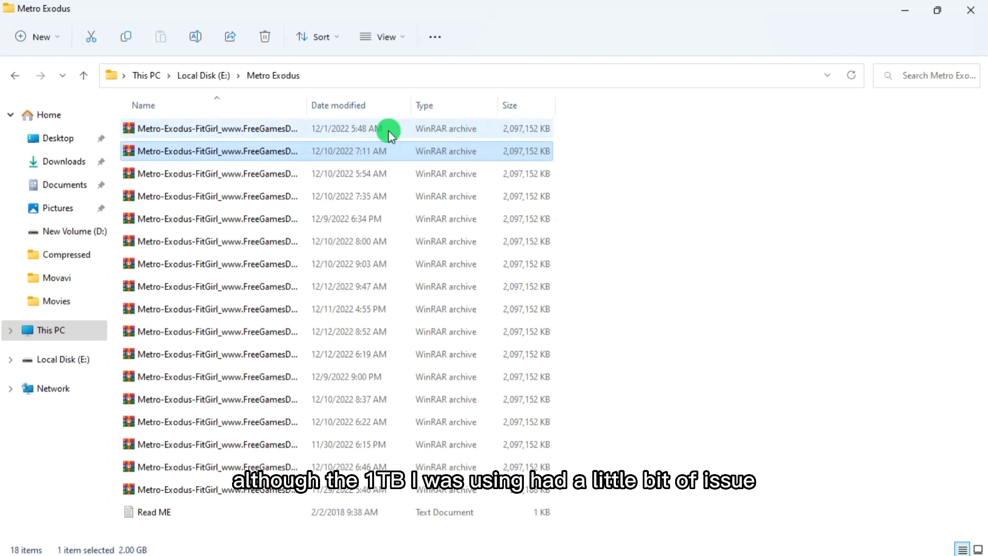
click(245, 132)
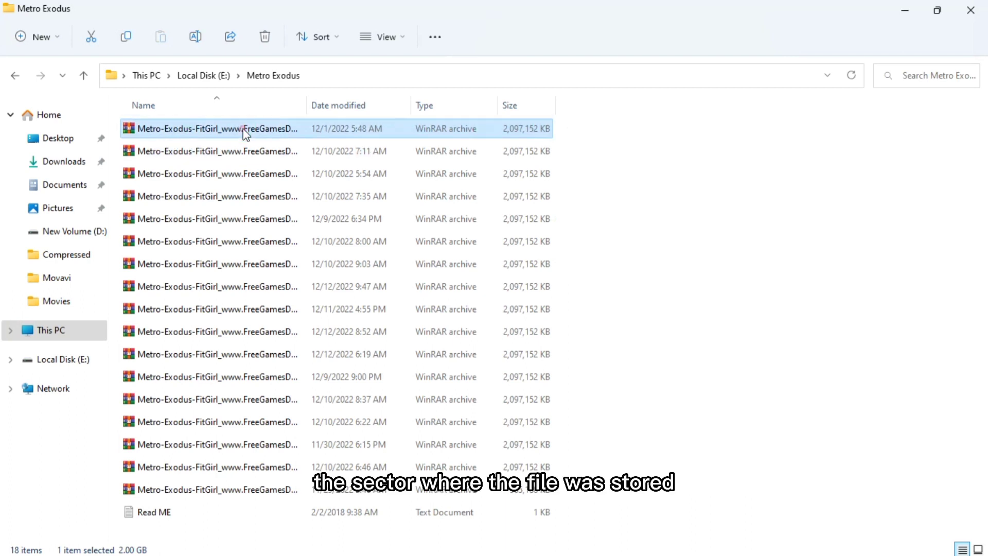
double_click(244, 131)
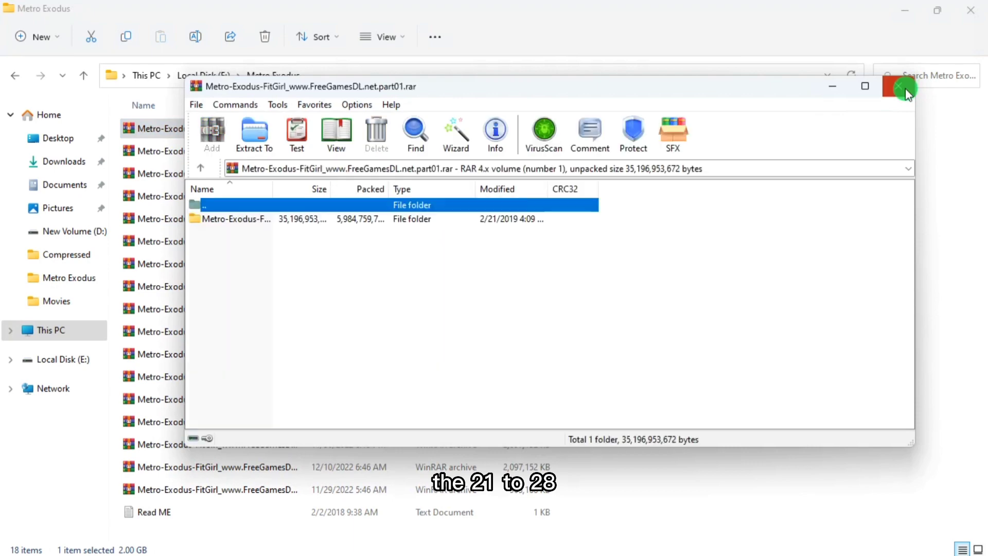
click(906, 94)
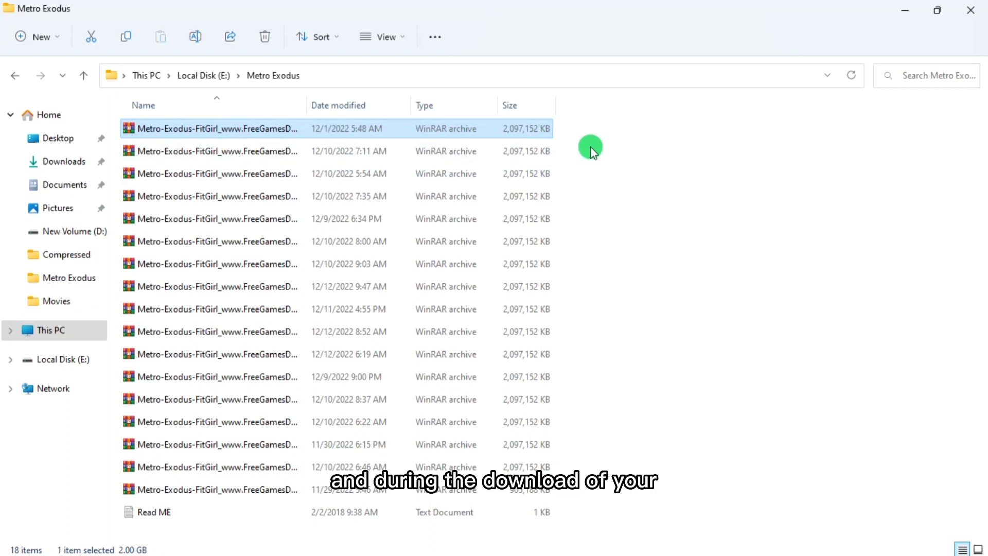
click(470, 150)
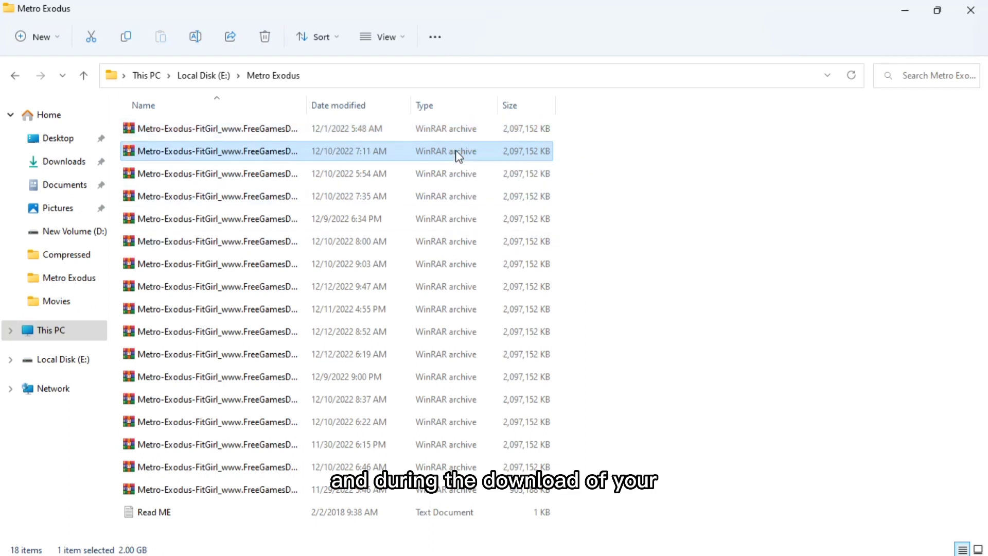
click(334, 122)
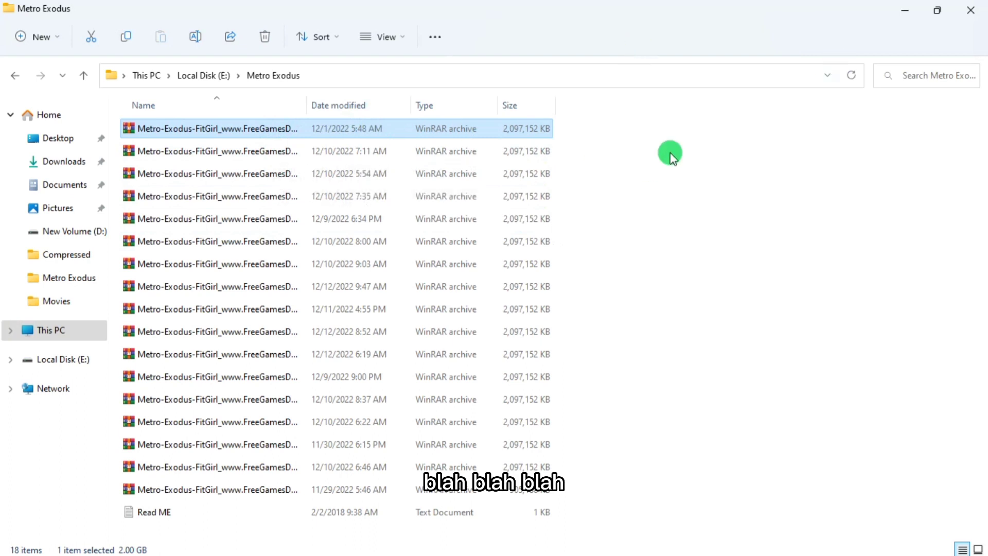
click(257, 149)
click(254, 173)
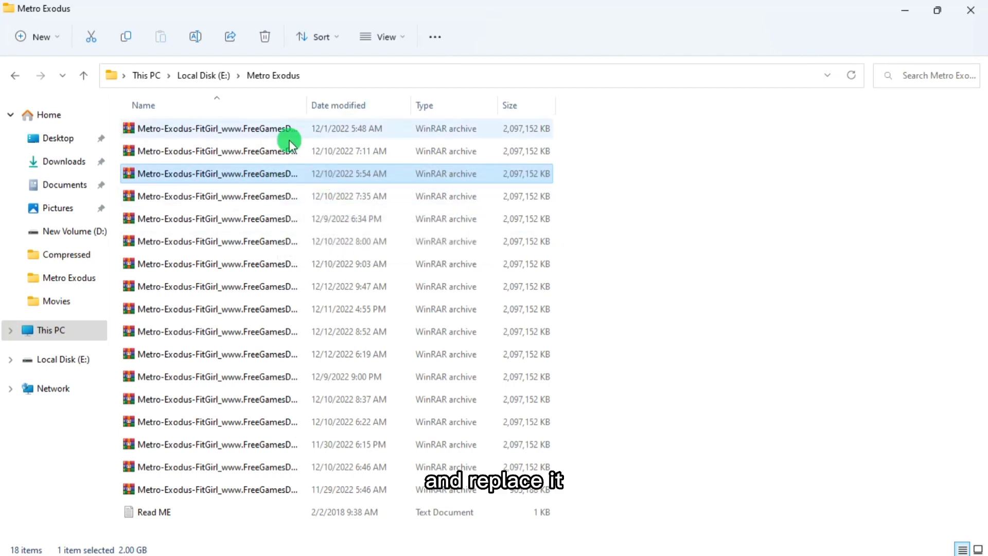
click(230, 129)
double_click(229, 128)
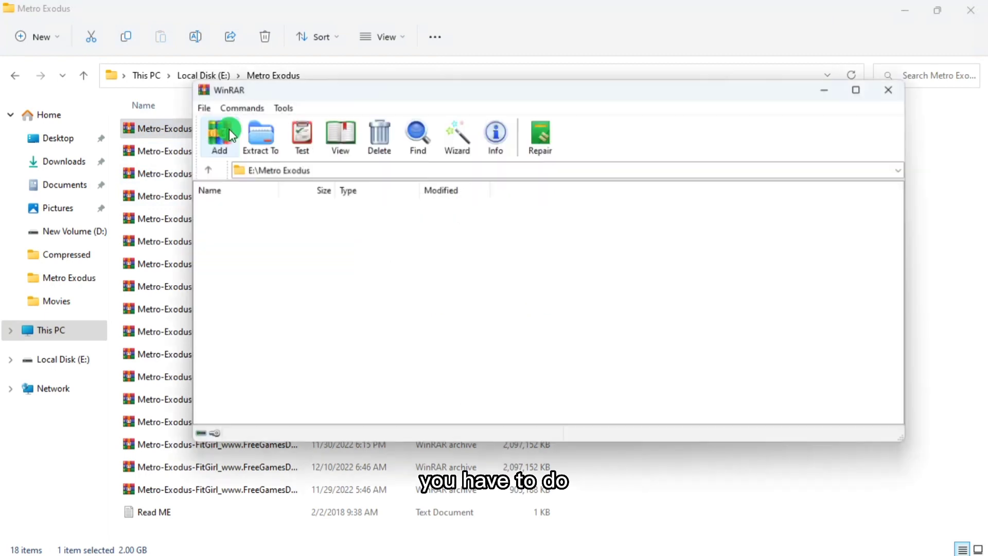
click(970, 93)
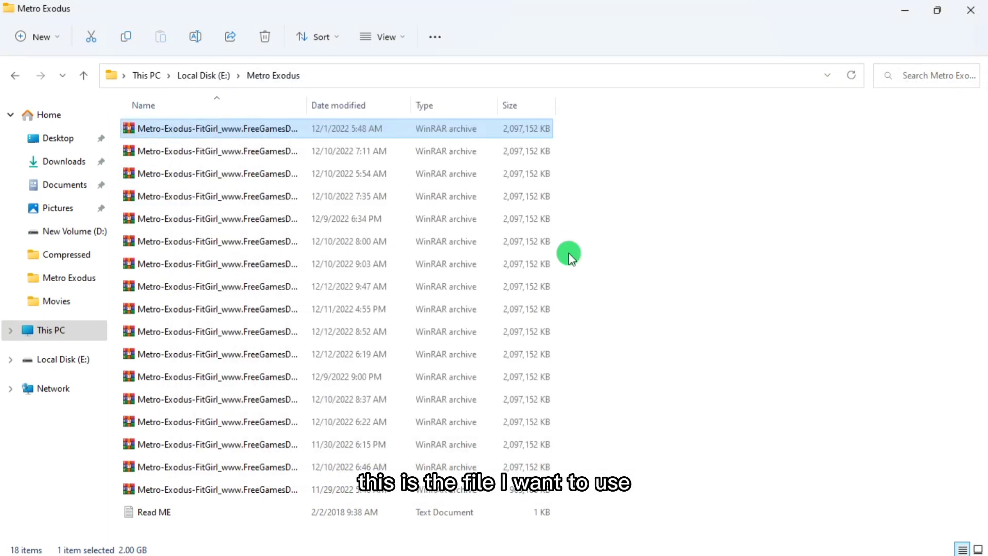
Step: Copy the archive password from the Read ME text file and close the file
click(117, 549)
double_click(153, 512)
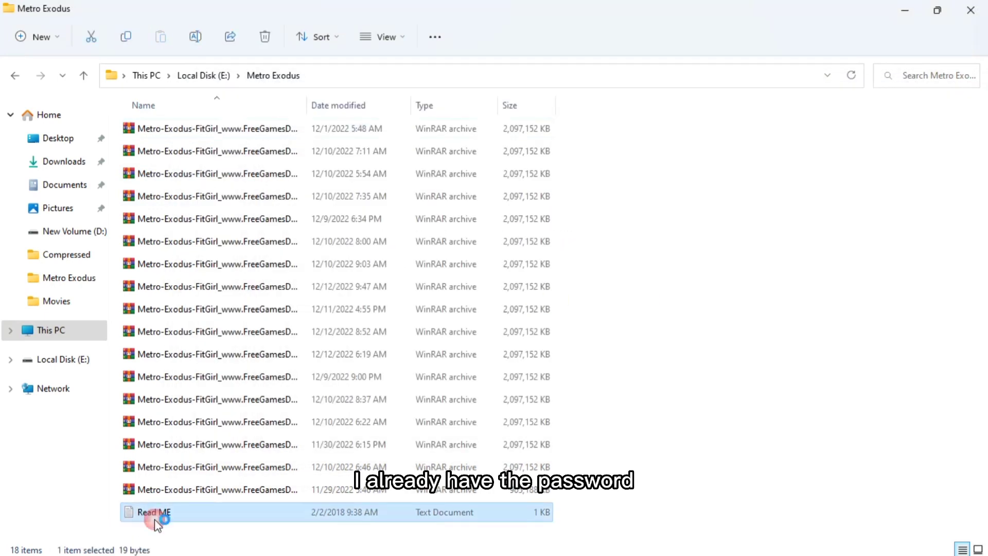
drag(249, 132, 106, 126)
right_click(128, 132)
click(201, 201)
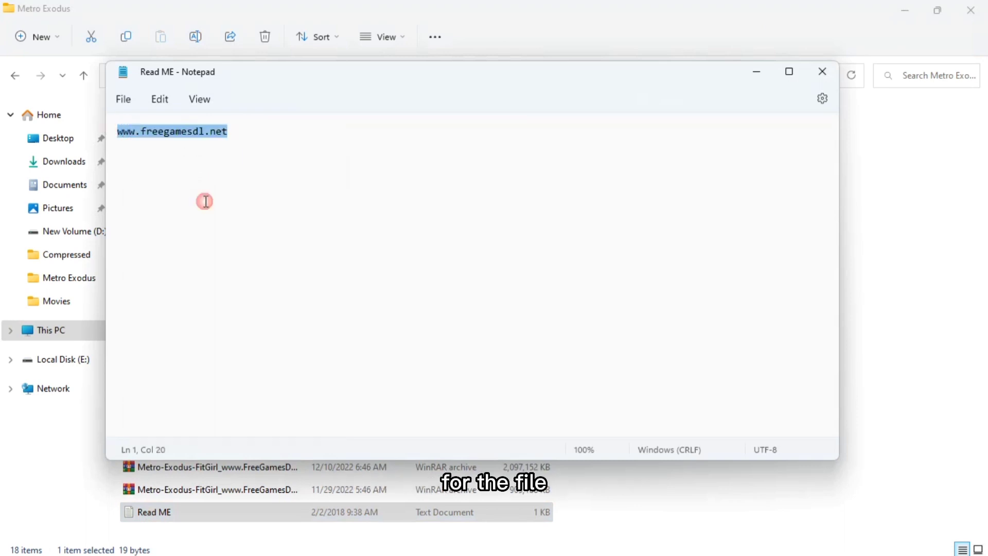
click(829, 71)
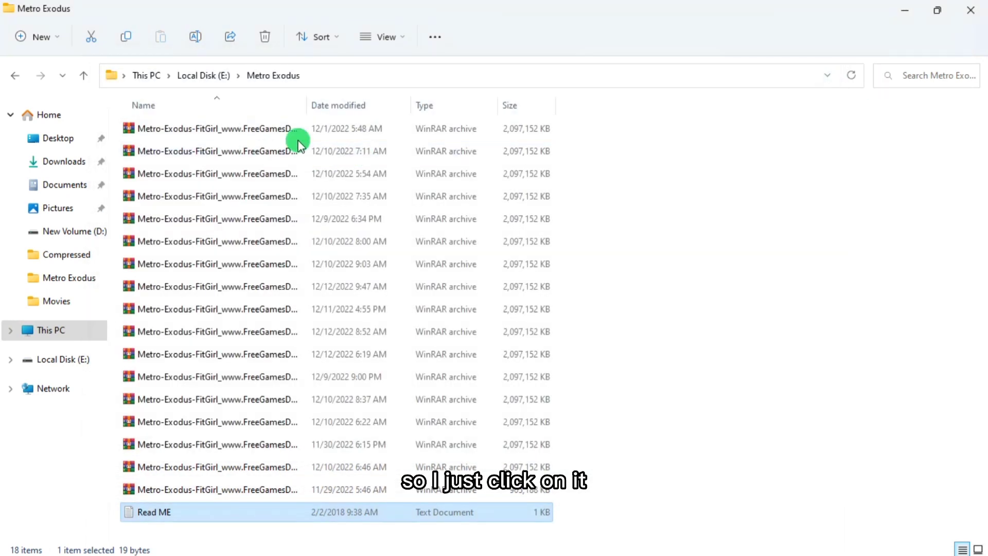
Step: Open the first Metro Exodus archive part and start extracting it with Local Disk (E:) as the destination path
click(311, 136)
double_click(311, 135)
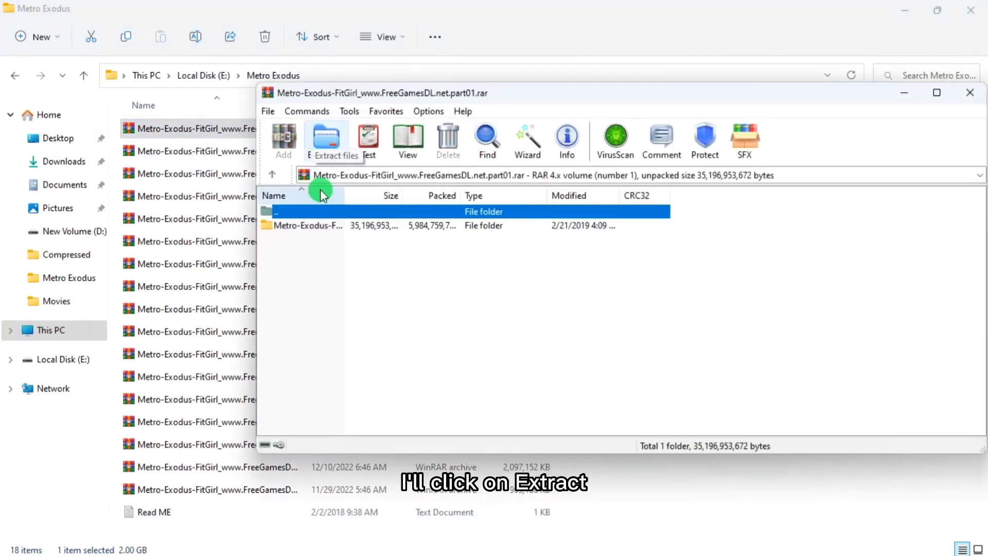
click(332, 142)
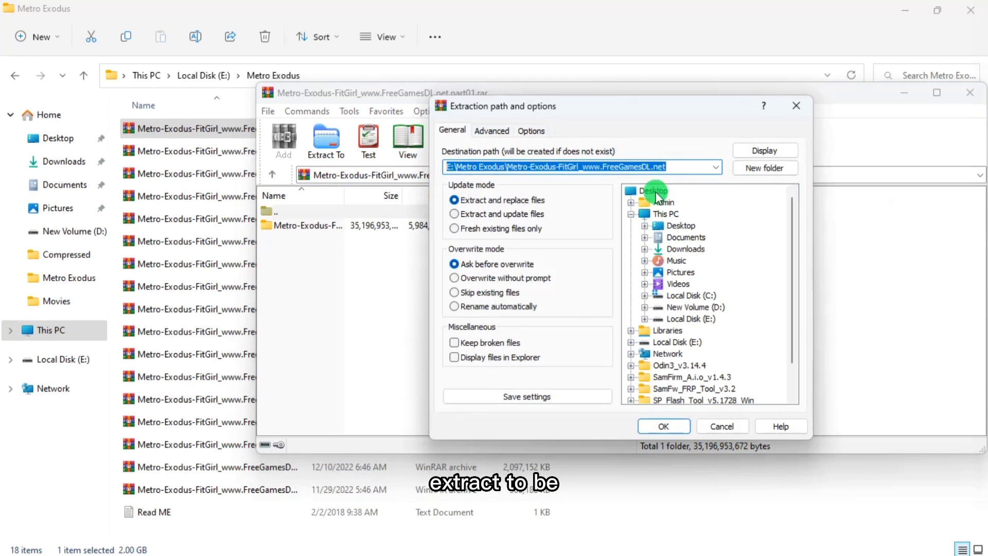
click(670, 342)
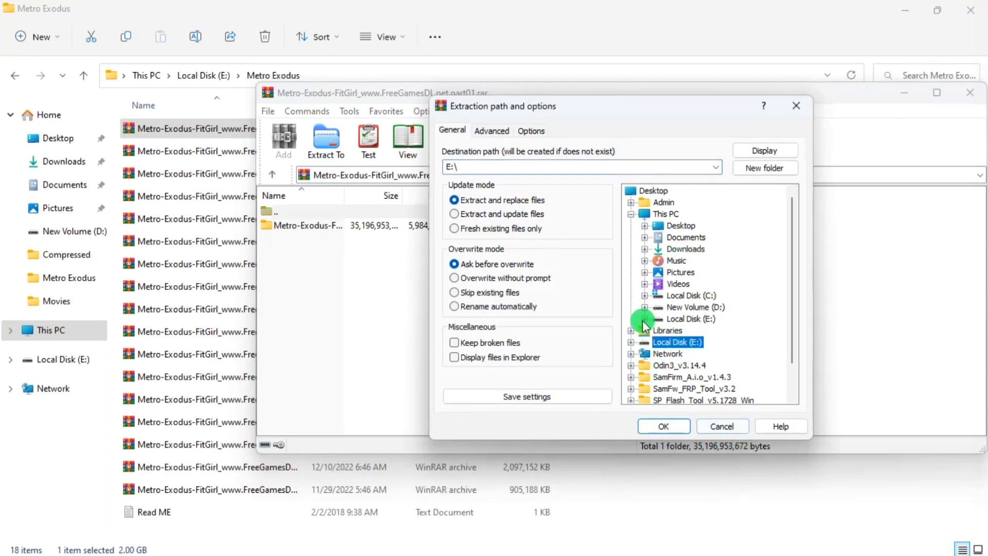
click(664, 426)
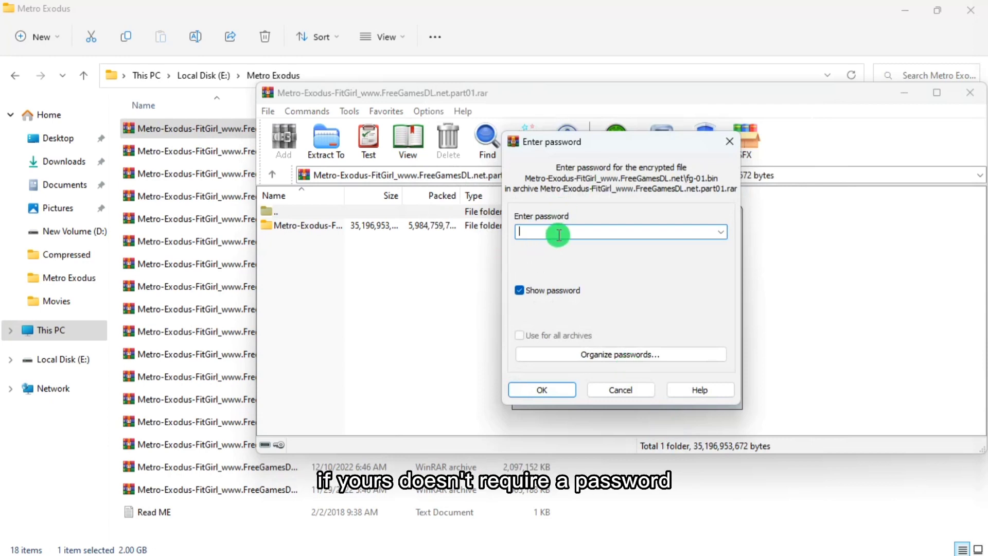
Step: Paste the archive password into the password prompt, confirm it to run the extraction, and move the progress window aside
right_click(566, 232)
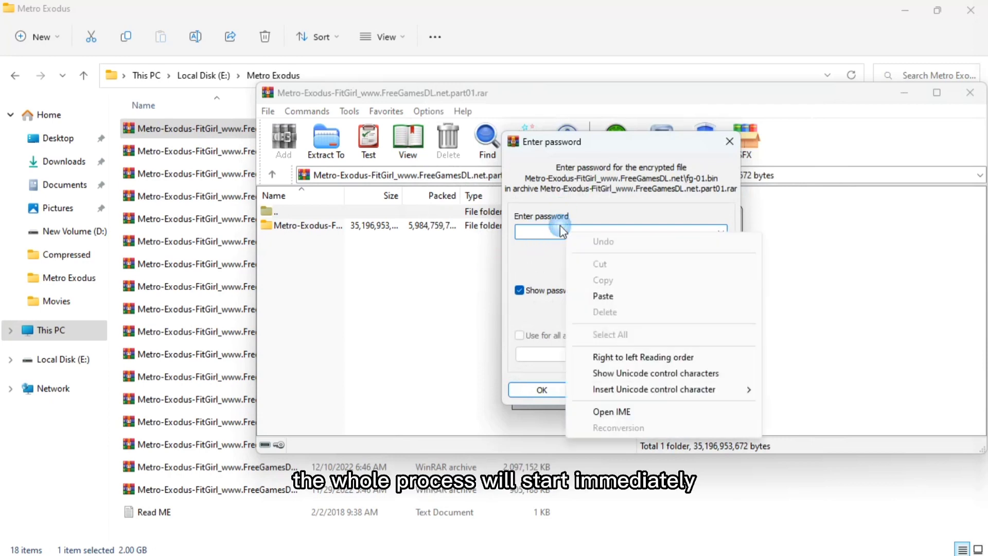
click(622, 295)
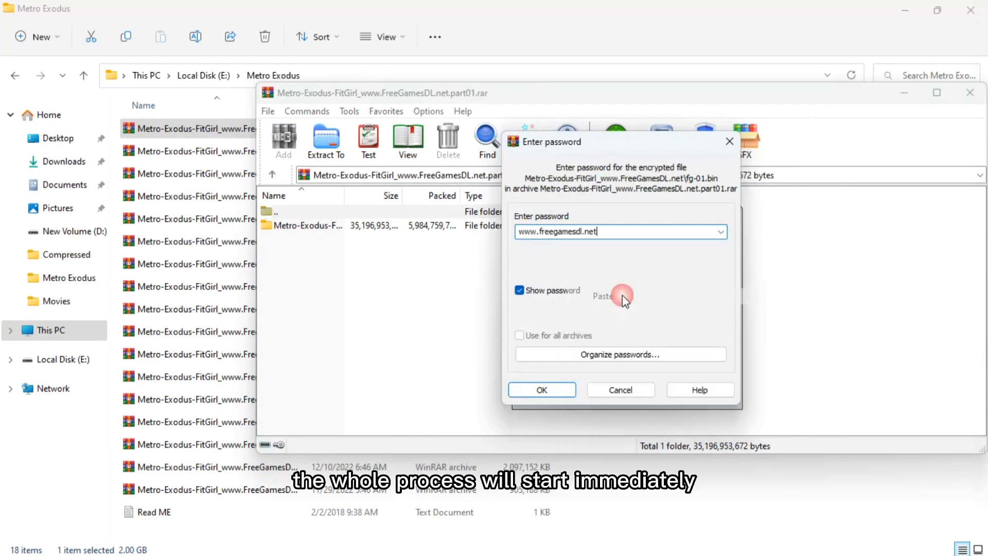
click(555, 391)
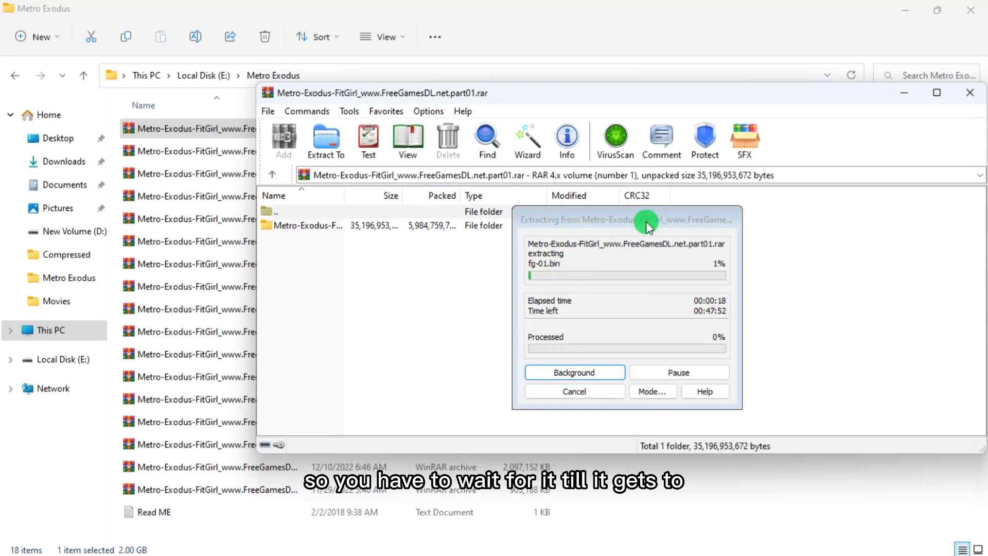
drag(574, 227, 512, 219)
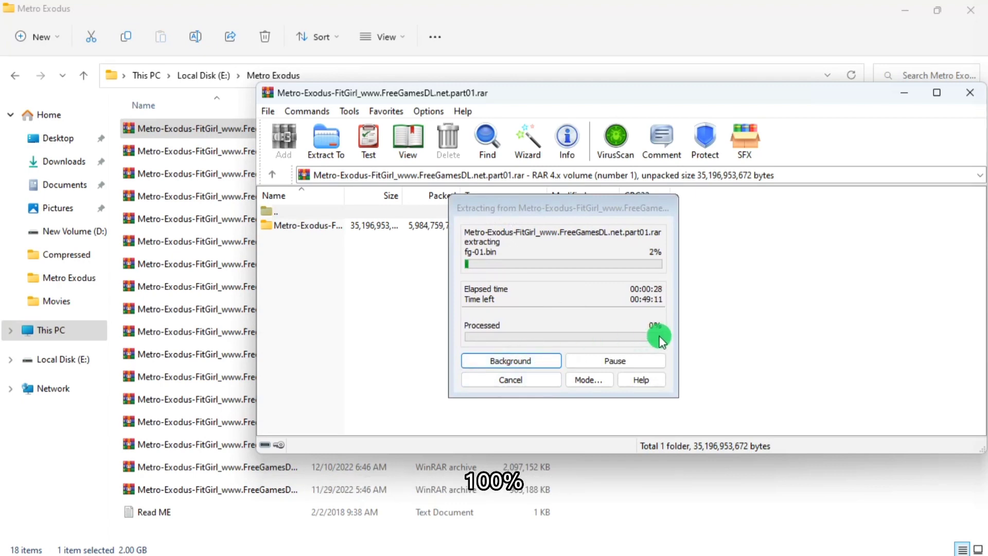
Step: Check the extracted Metro-Exodus-FitGirl_www.FreeGamesDL.net folder on Local Disk (E:) and return to the drive's root
click(221, 75)
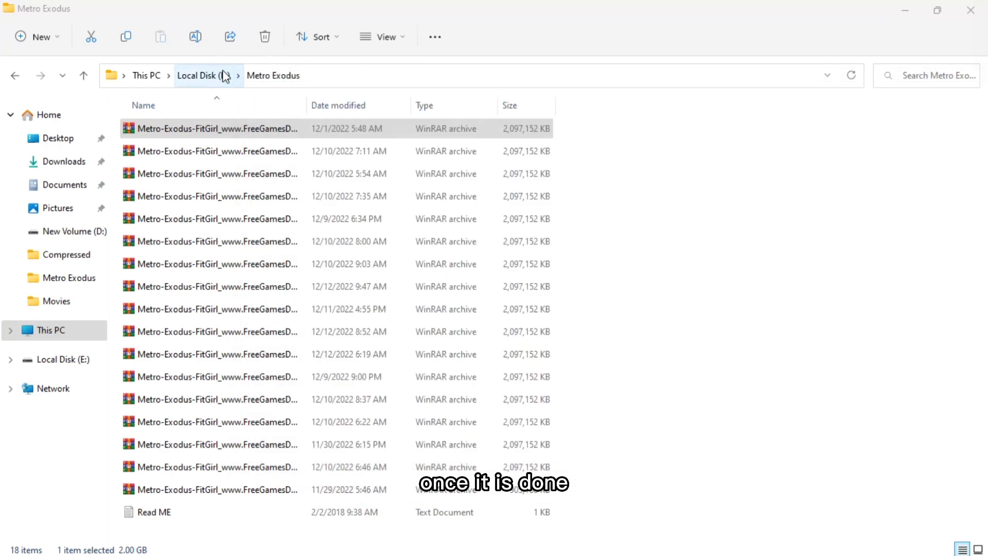
click(288, 211)
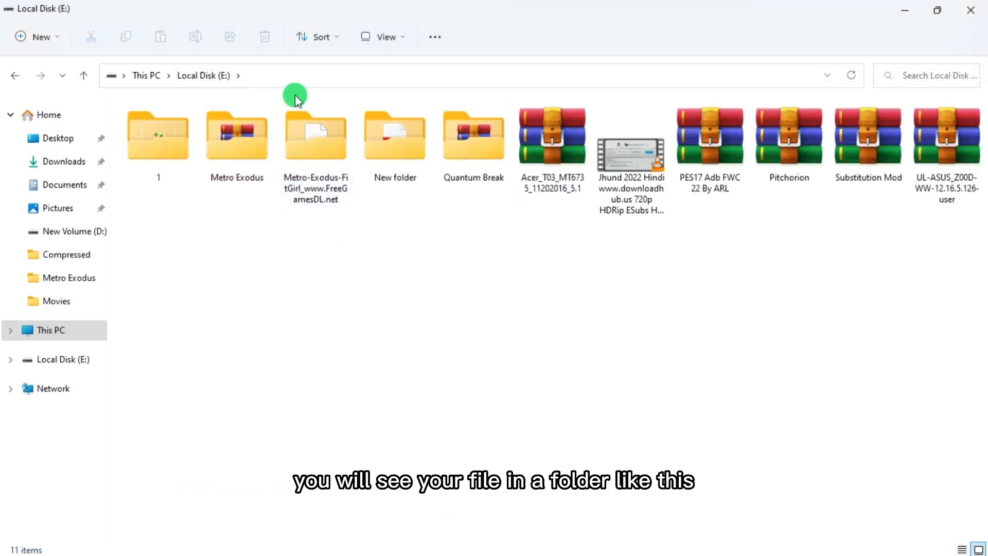
double_click(323, 163)
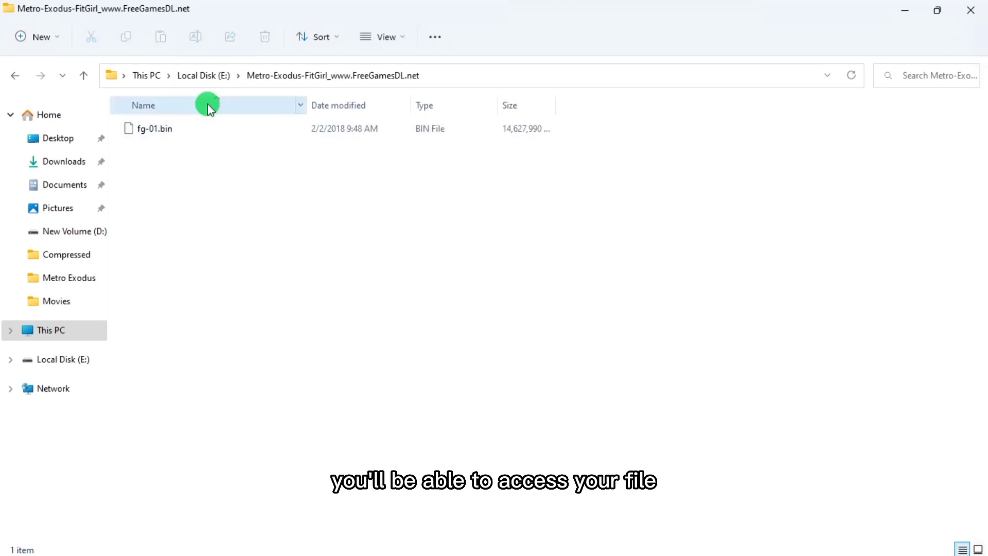
click(202, 76)
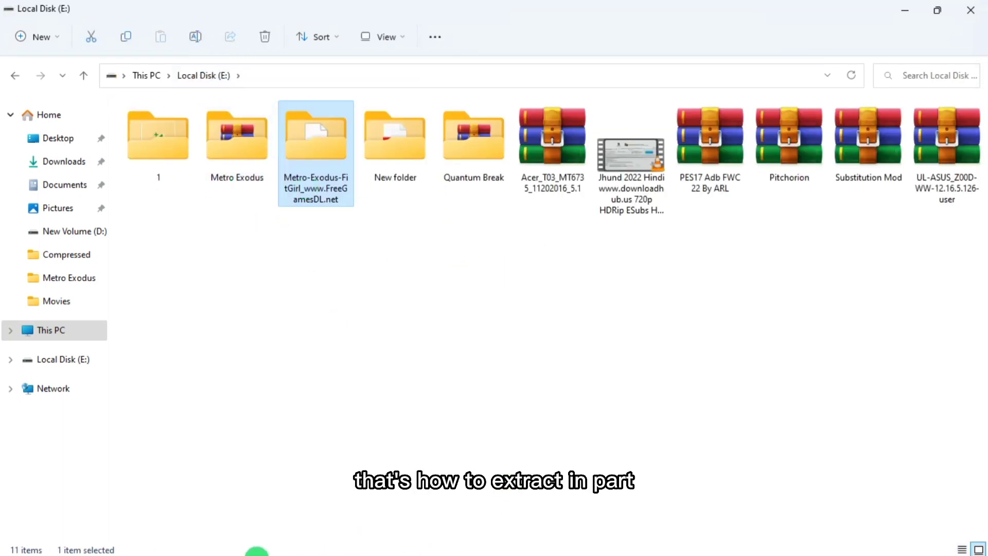
click(660, 431)
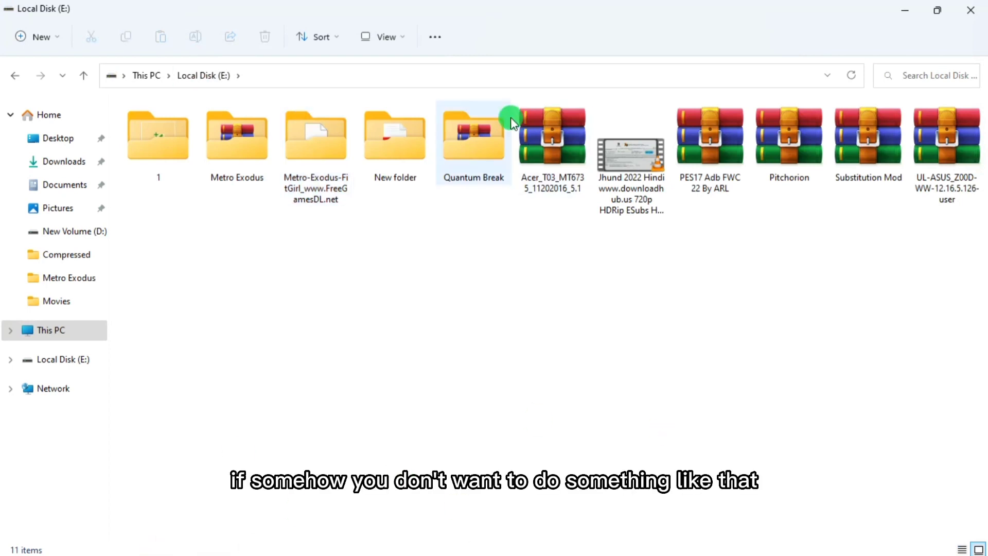
Step: Switch back to WinRAR, cancel the running extraction and close the archive window
click(335, 540)
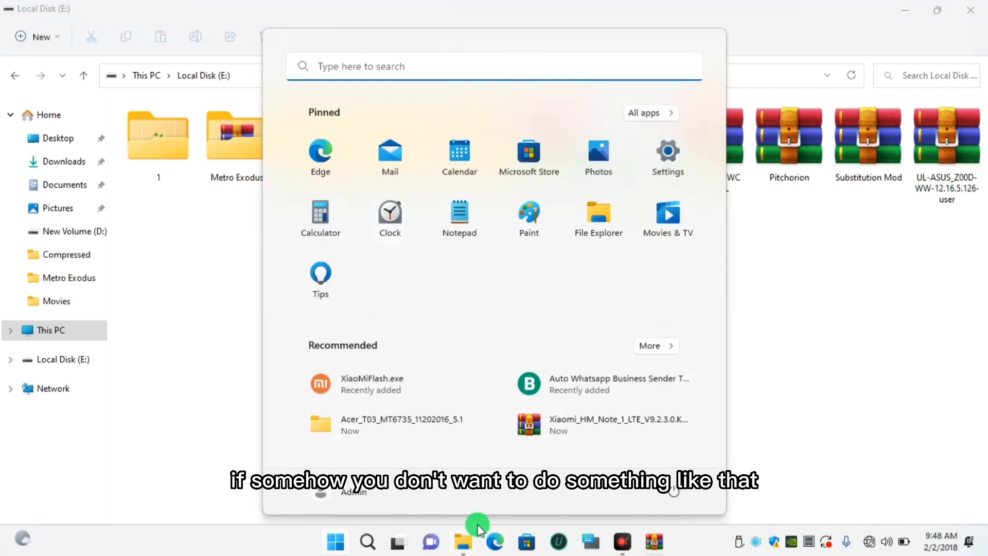
click(607, 544)
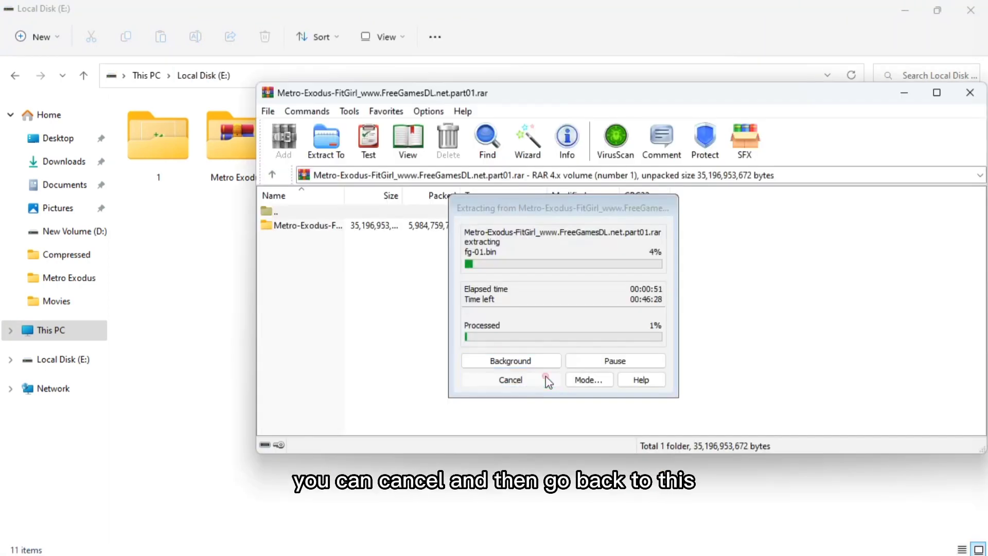
click(546, 381)
click(971, 93)
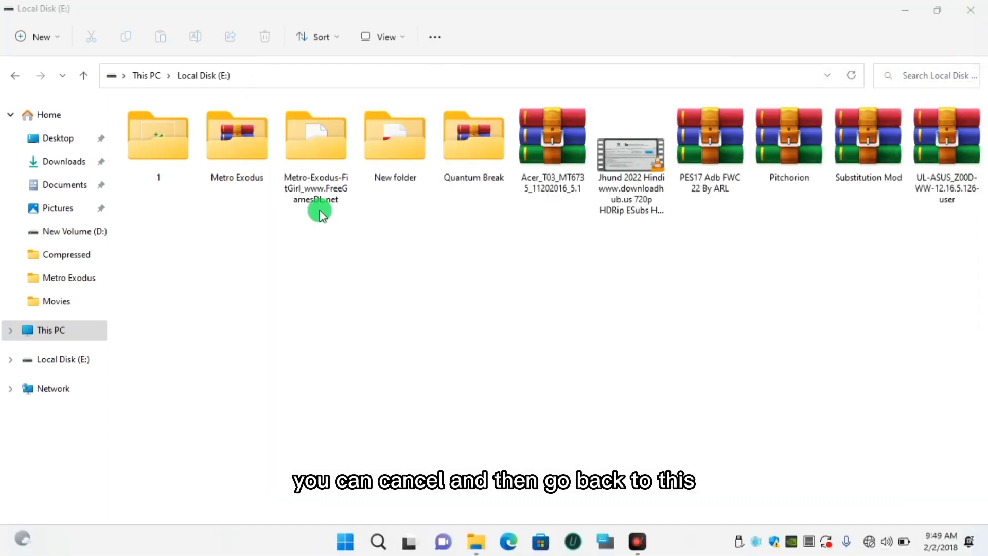
Step: Open the Metro Exodus folder and view the WinRAR extraction options available for its first archive part
double_click(238, 146)
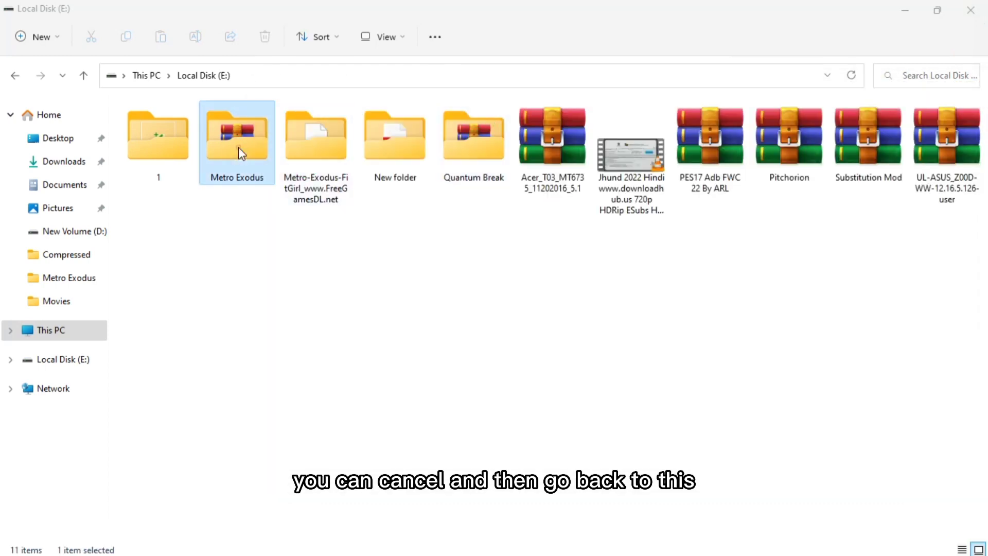
right_click(243, 126)
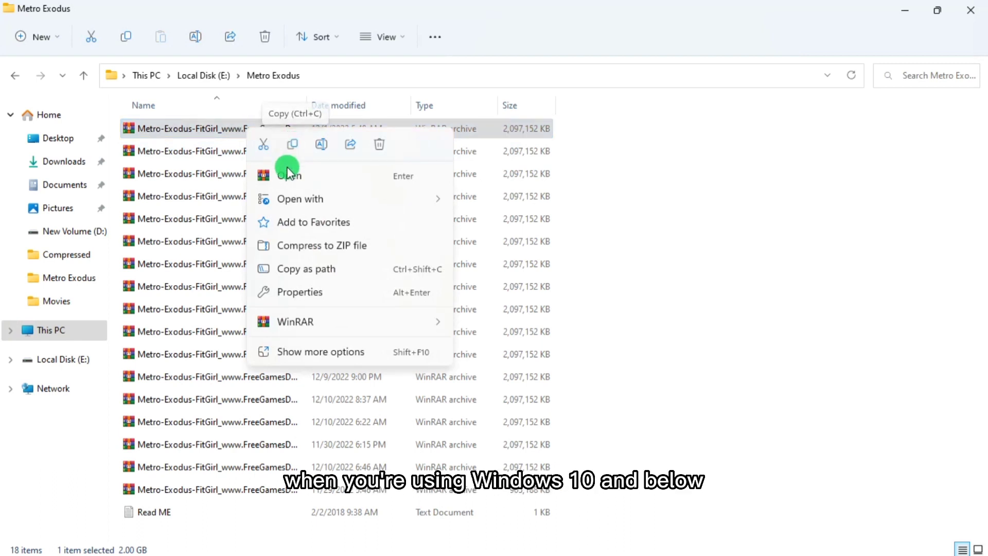
mouse_move(317, 193)
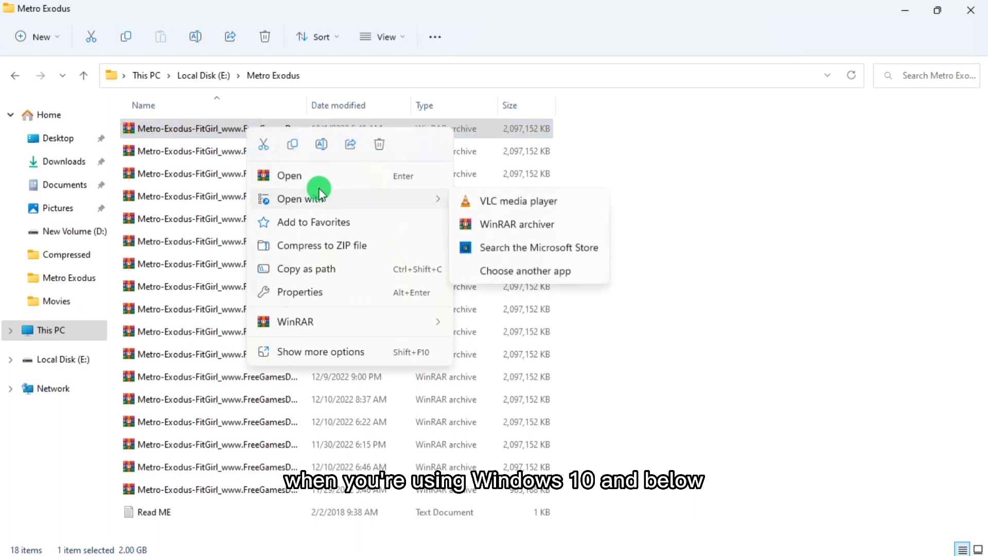
mouse_move(336, 326)
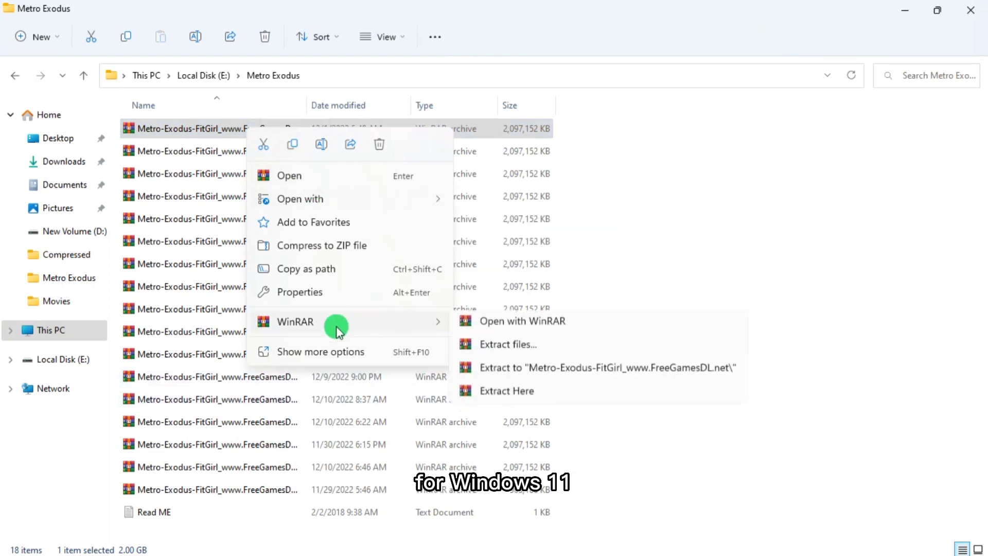
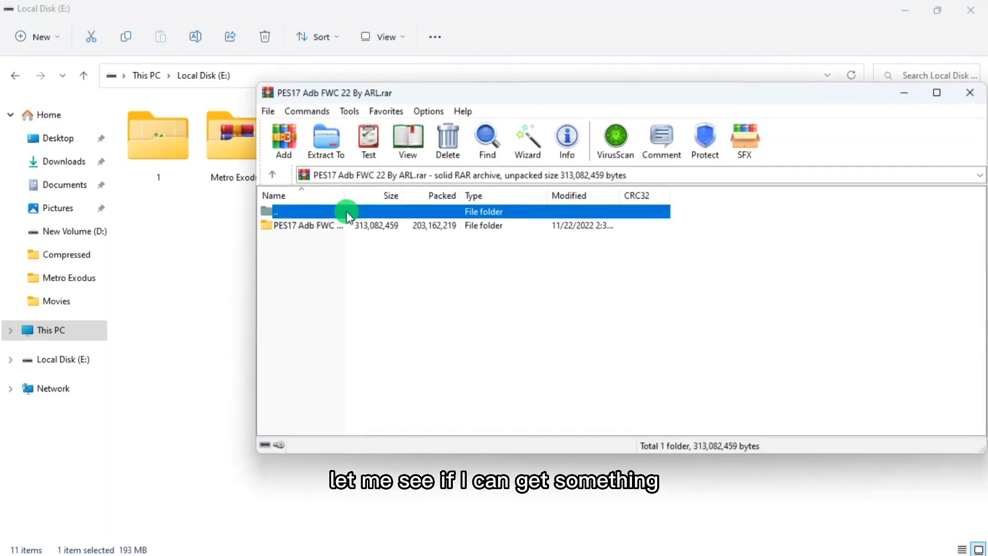
Step: Close the PES17 archive, open the Substitution Mod and UL-ASUS_Z00D-WW-12.16.5.126-user archives in turn to check their contents, and close each
key(Escape)
click(869, 167)
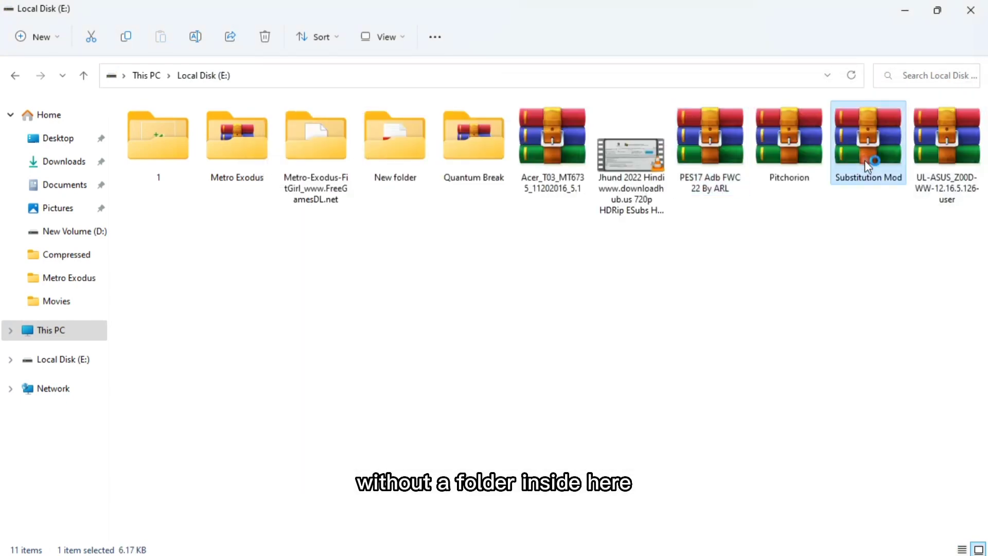
double_click(853, 162)
key(Escape)
key(Right)
key(Return)
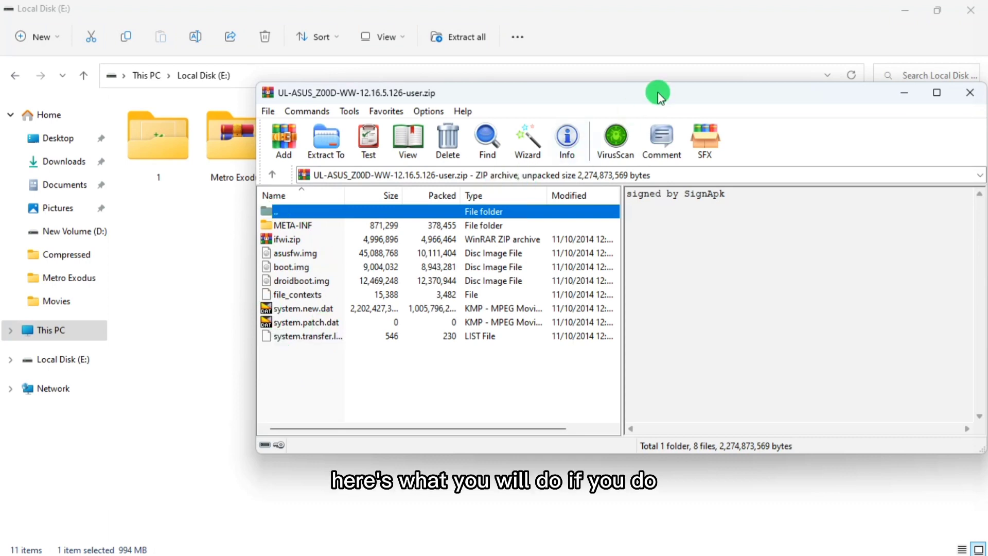
drag(661, 98, 560, 72)
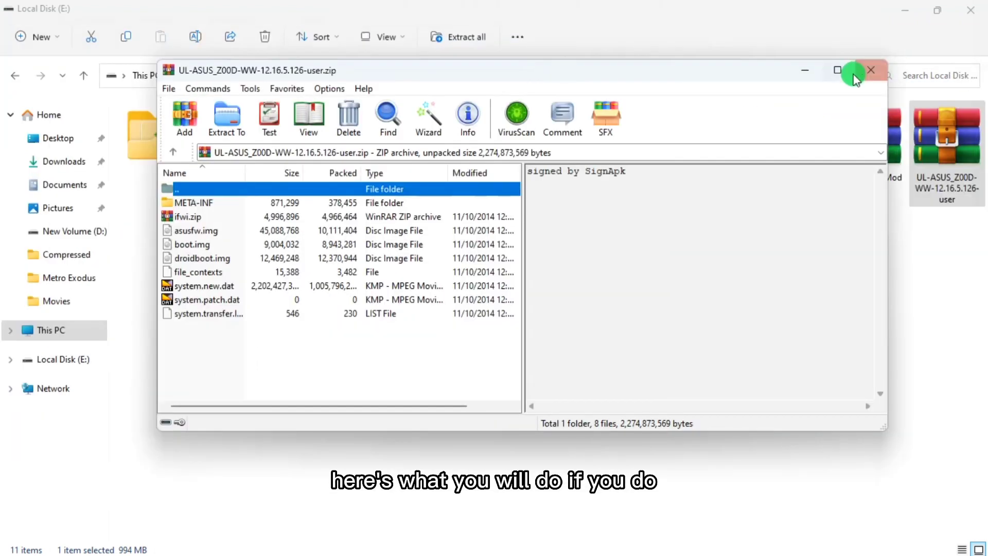
click(876, 72)
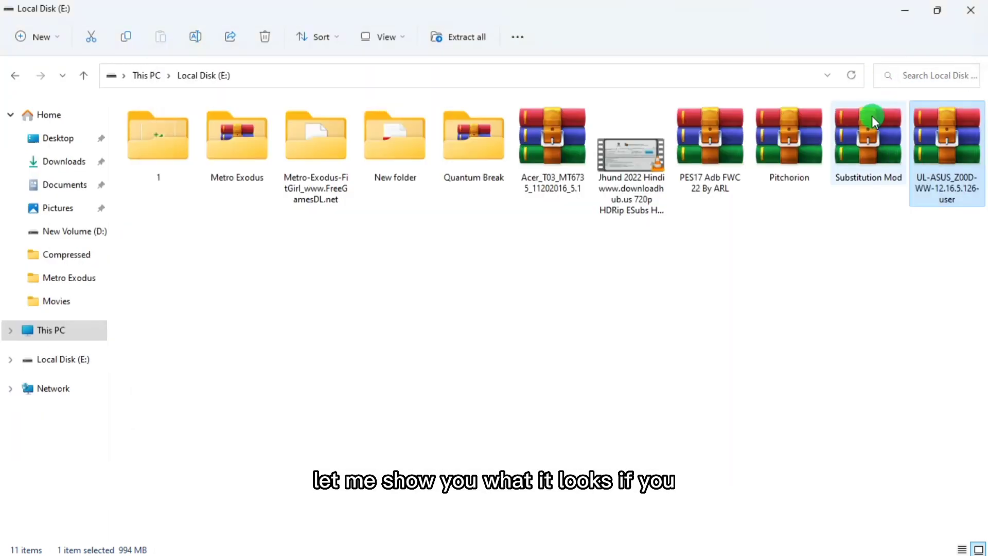
Step: Reopen the UL-ASUS_Z00D-WW-12.16.5.126-user archive, examine its top-level files and close it
right_click(931, 170)
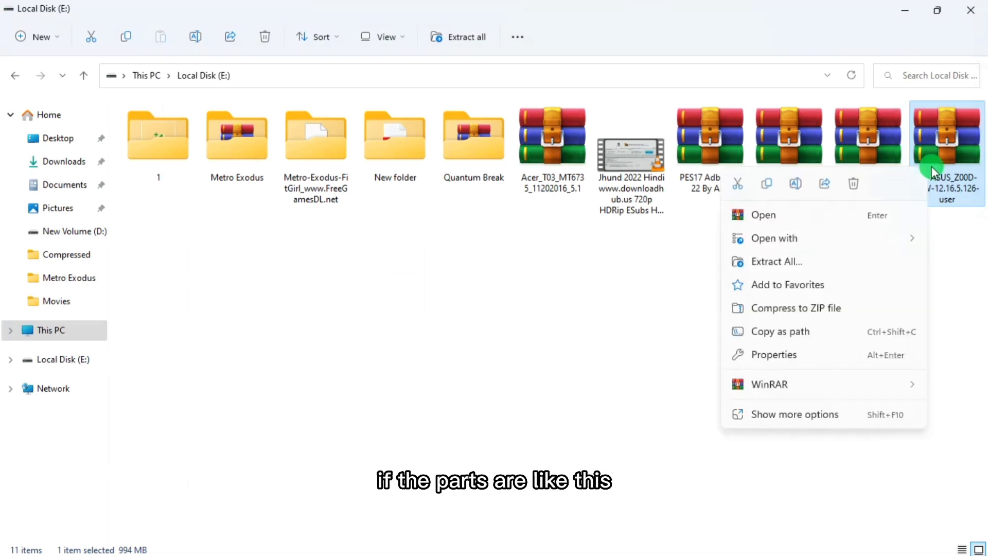
double_click(949, 150)
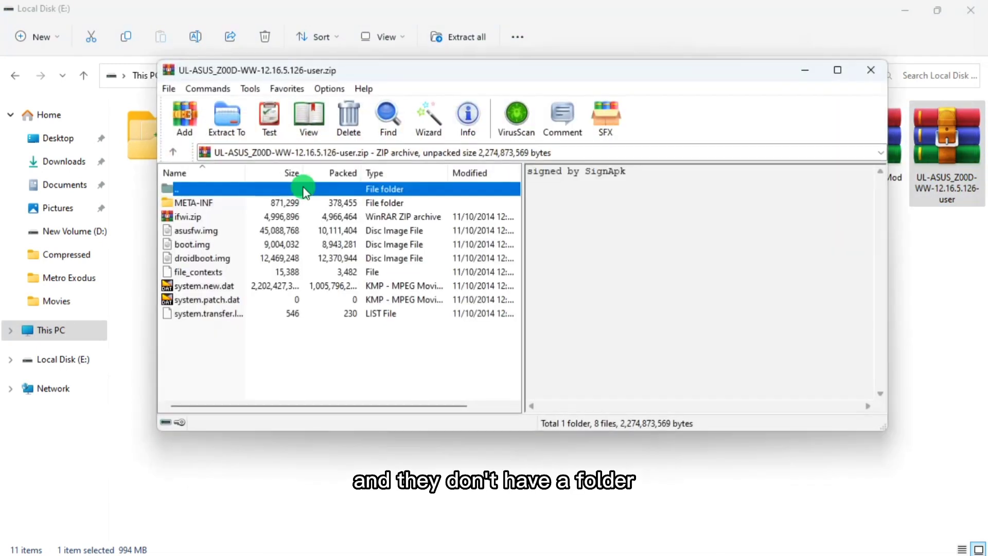
click(871, 70)
Step: Open the PES17 Adb FWC 22 By ARL archive, look inside its folder, return to the archive root and close it
double_click(721, 191)
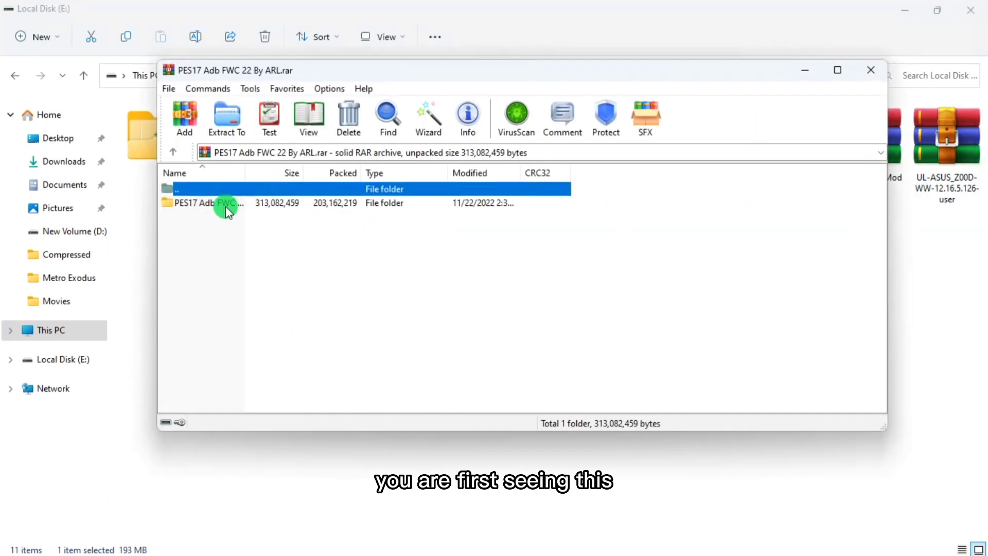
double_click(172, 202)
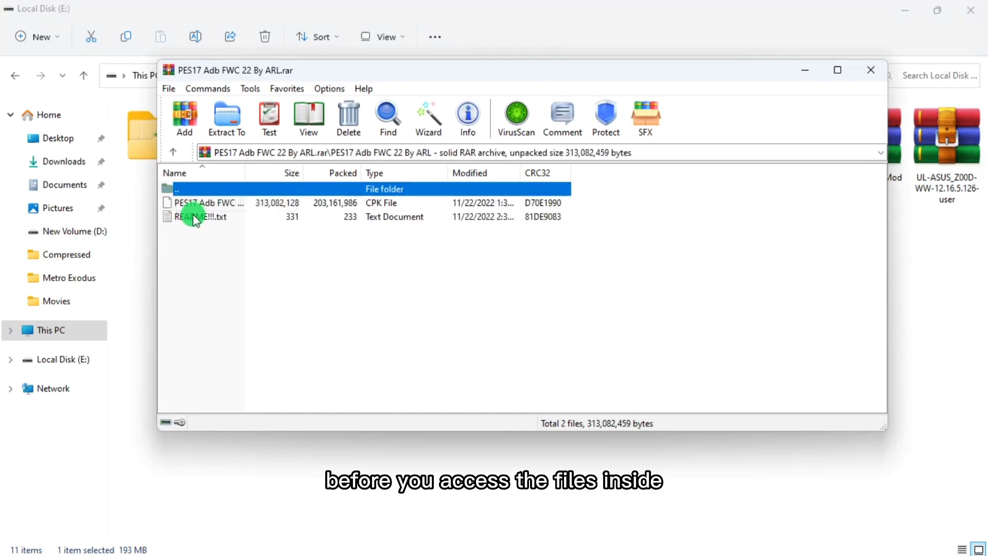
double_click(245, 190)
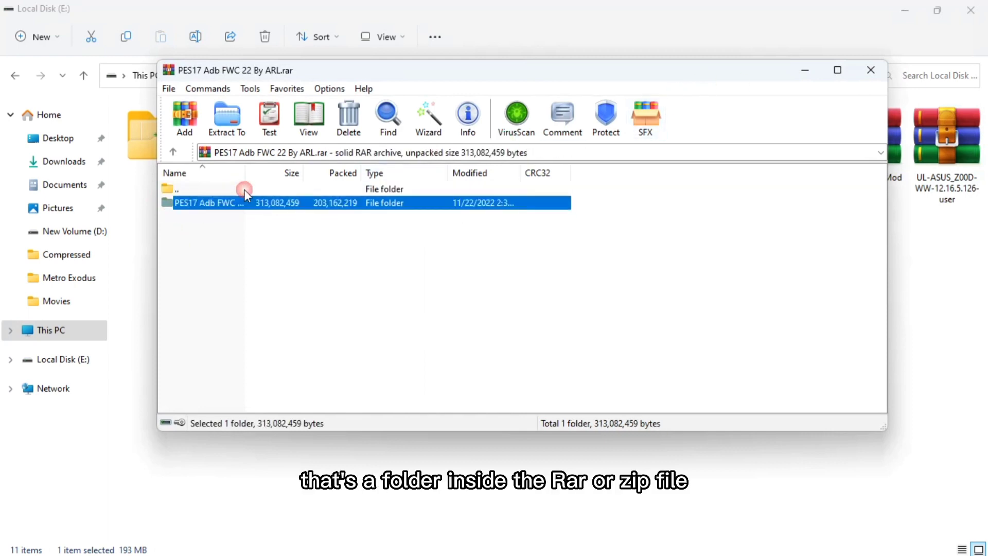
click(879, 74)
Step: Check the contents of the UL-ASUS_Z00D-WW-12.16.5.126-user archive, close it and extract it directly into Local Disk (E:) with Extract Here
click(966, 196)
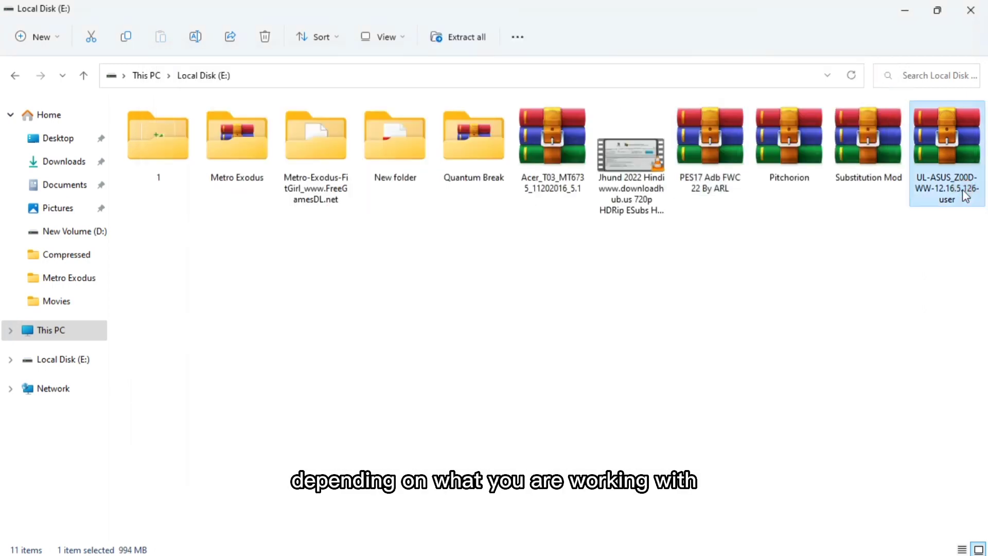
double_click(965, 196)
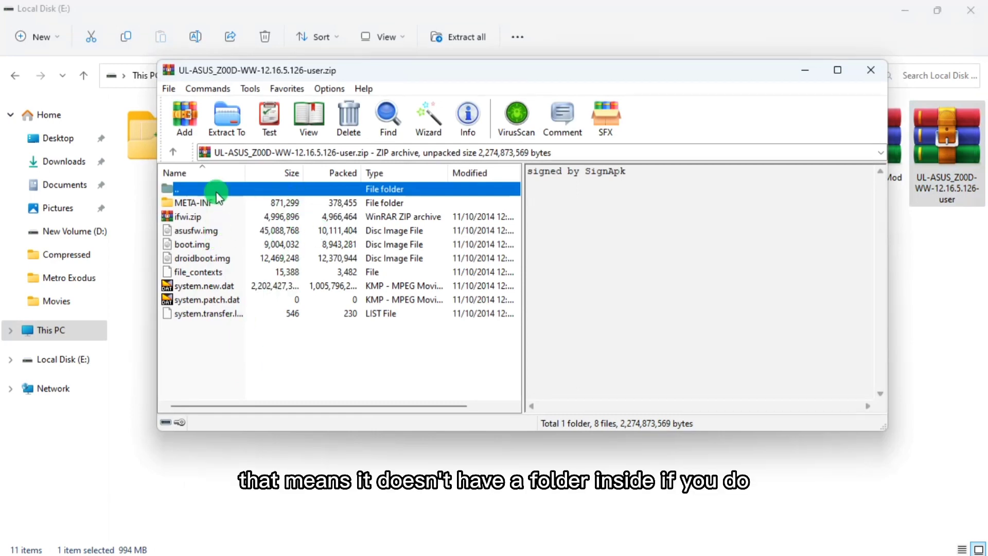
click(871, 70)
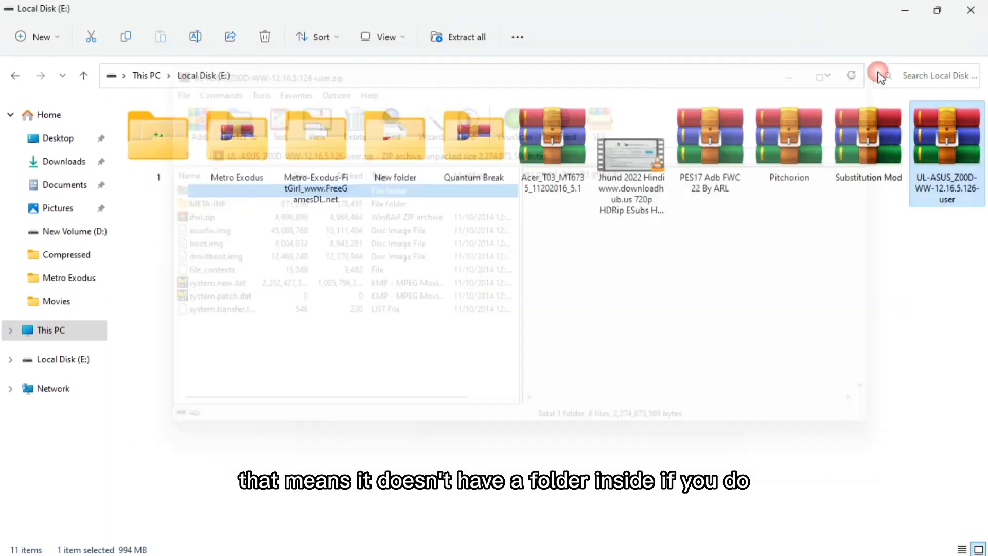
right_click(950, 158)
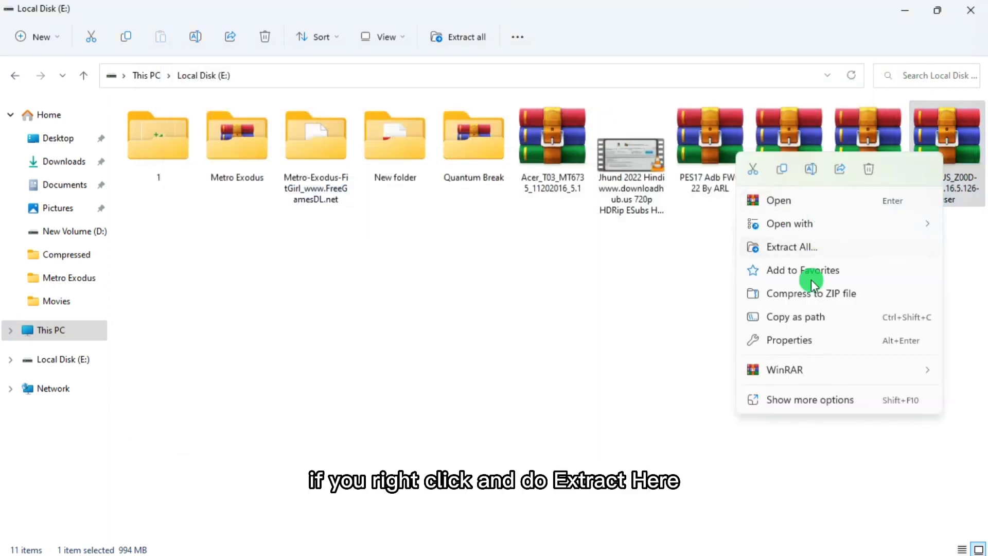
click(669, 393)
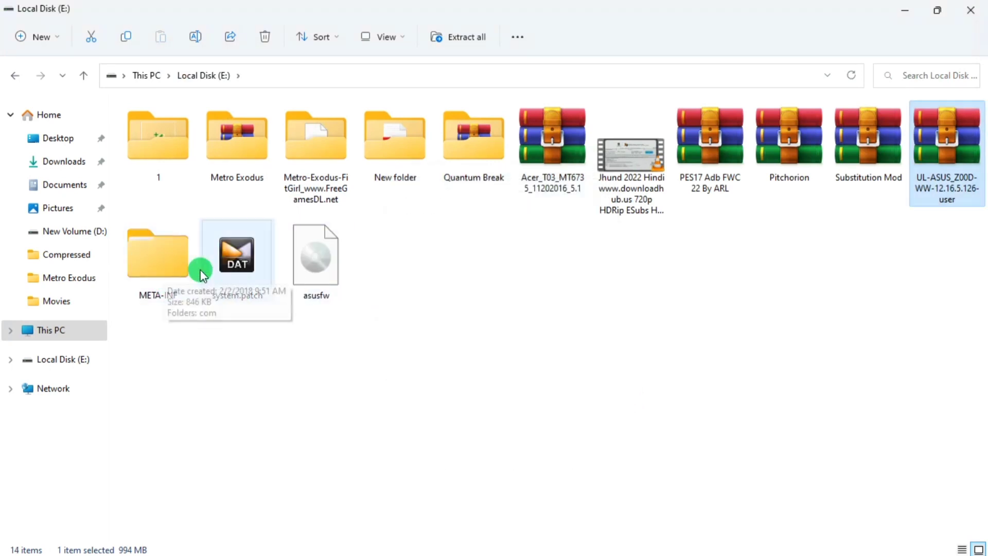
Step: Permanently delete the extracted META-INF, system.patch and asusfw items from Local Disk (E:)
drag(387, 277, 172, 274)
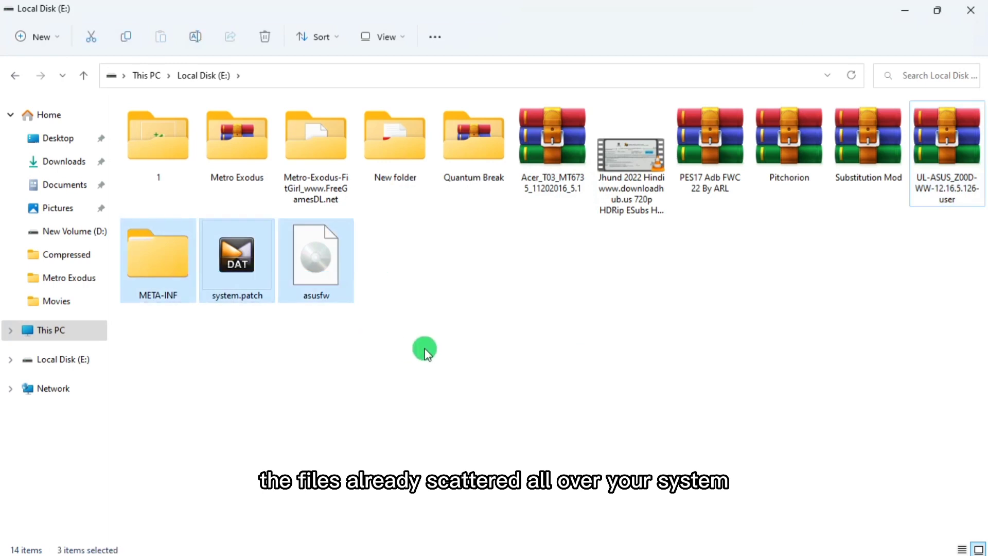
click(270, 37)
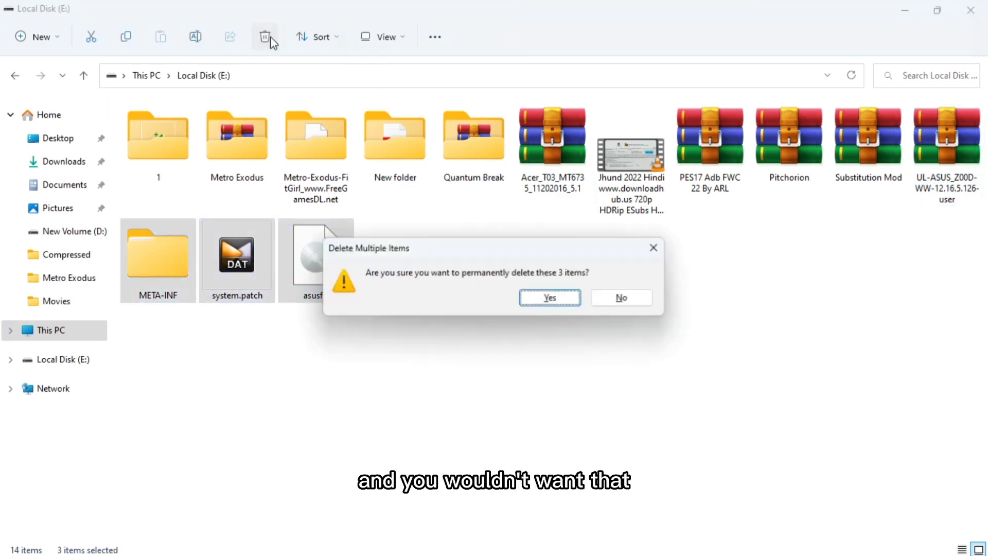
click(559, 300)
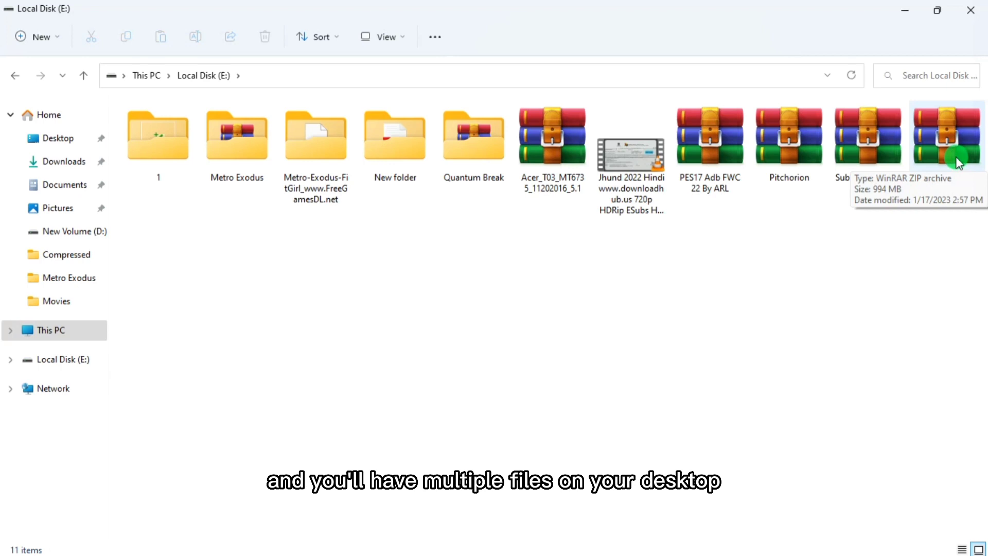
Step: View the UL-ASUS_Z00D-WW-12.16.5.126-user archive's file list once more and close the archive window
click(958, 161)
right_click(956, 158)
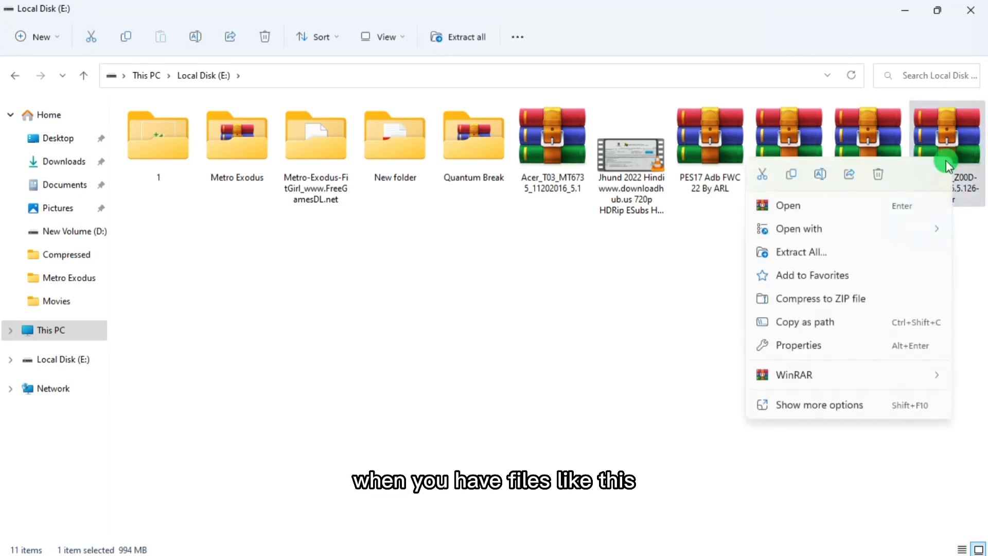
double_click(964, 146)
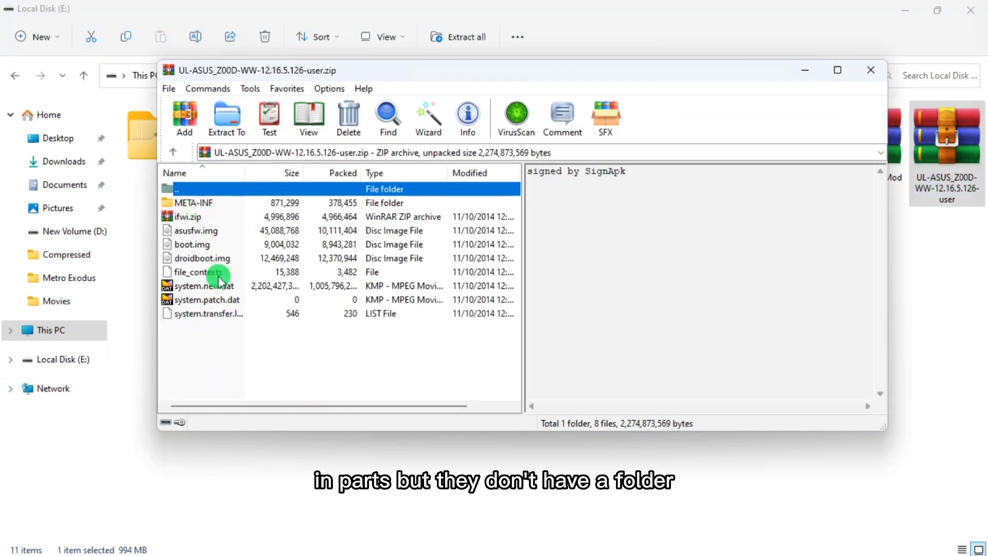
click(871, 70)
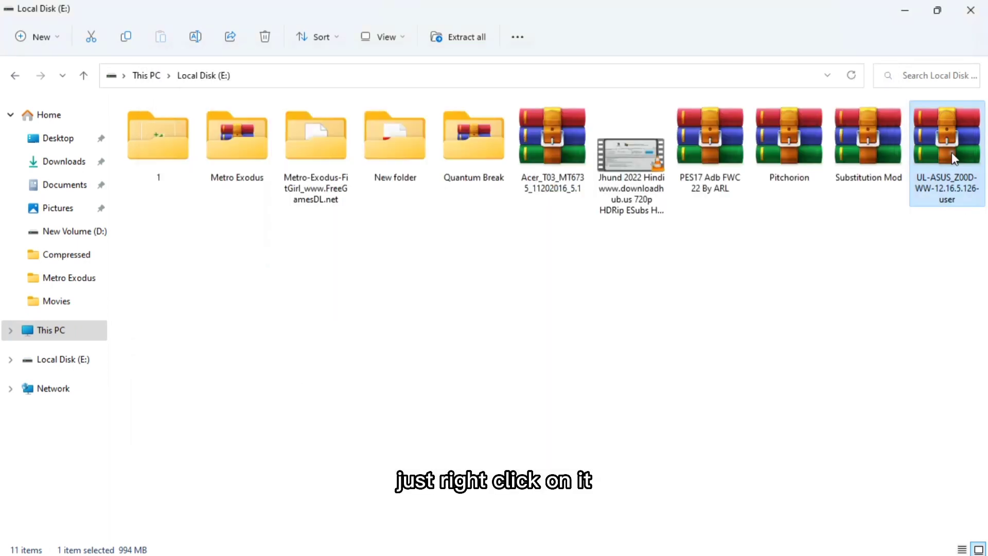
Step: Extract the UL-ASUS_Z00D-WW-12.16.5.126-user archive into its own folder of the same name using WinRAR
right_click(952, 152)
mouse_move(810, 371)
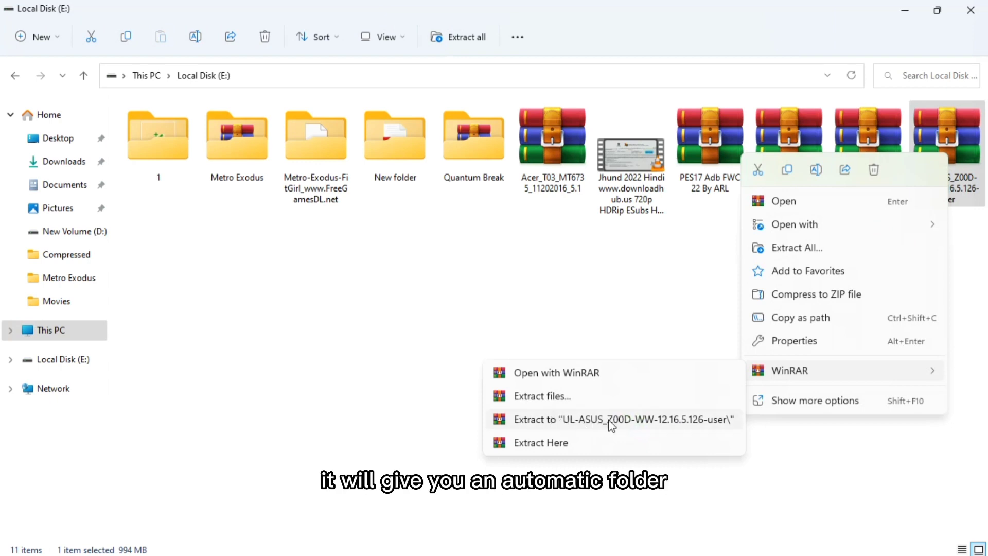
click(611, 421)
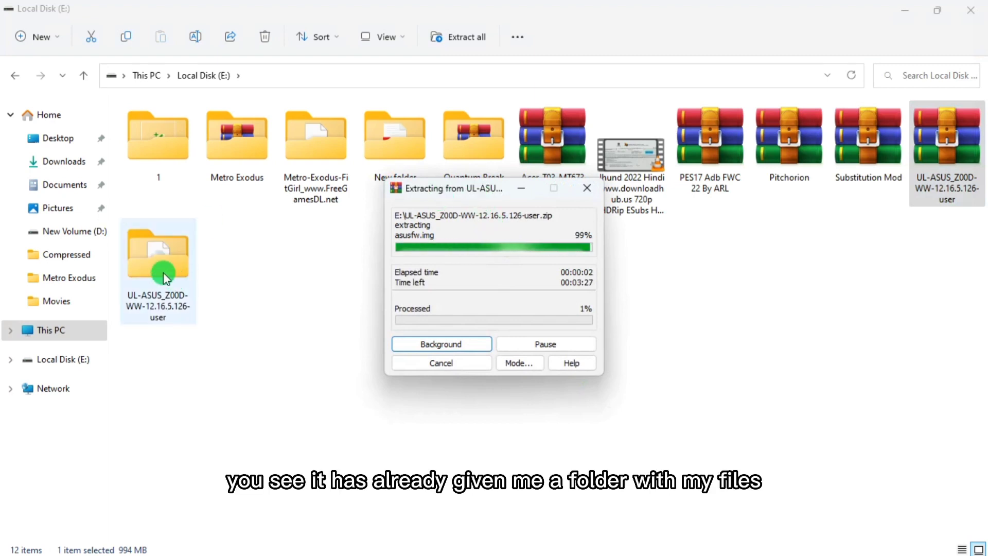
Step: Open the new UL-ASUS_Z00D-WW-12.16.5.126-user folder, check the extracted files and return to Local Disk (E:)
click(165, 299)
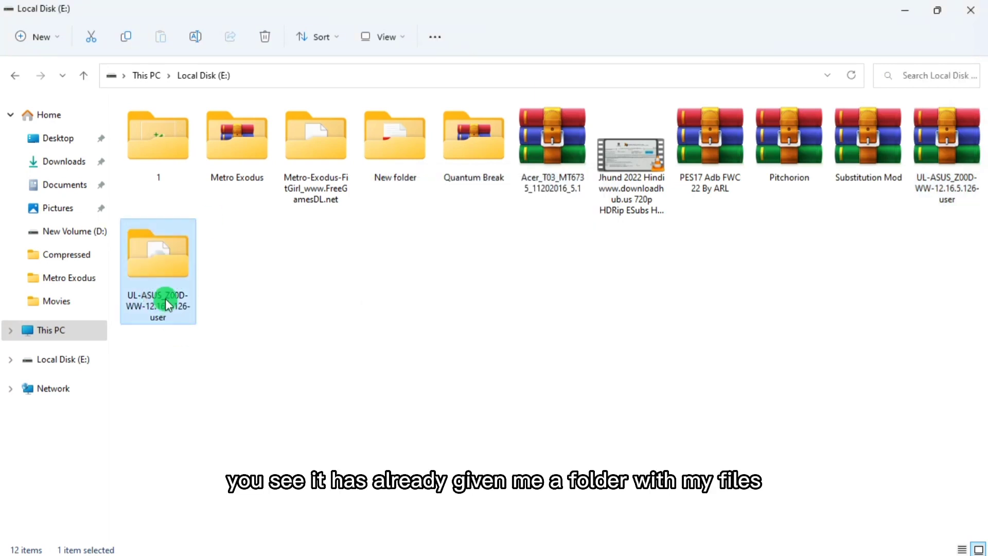
double_click(165, 271)
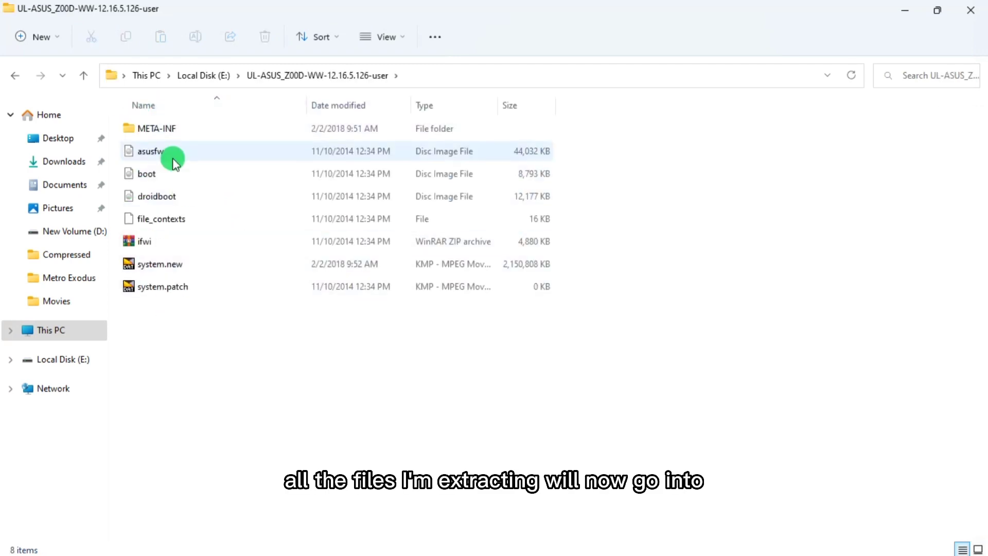
click(198, 75)
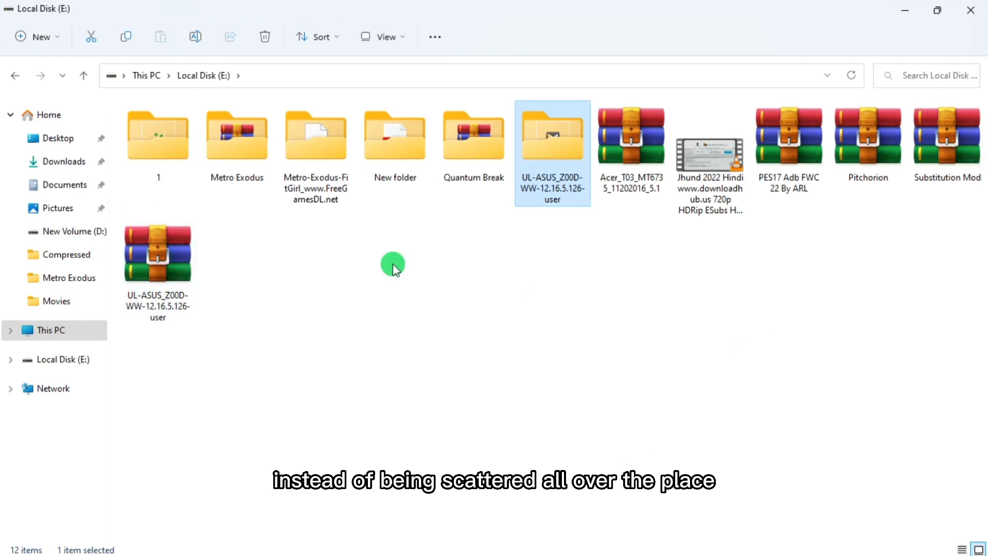
Step: Bring up the WinRAR progress window for the UL-ASUS_Z00D-WW-12.16.5.126-user archive and cancel the running extraction
key(super)
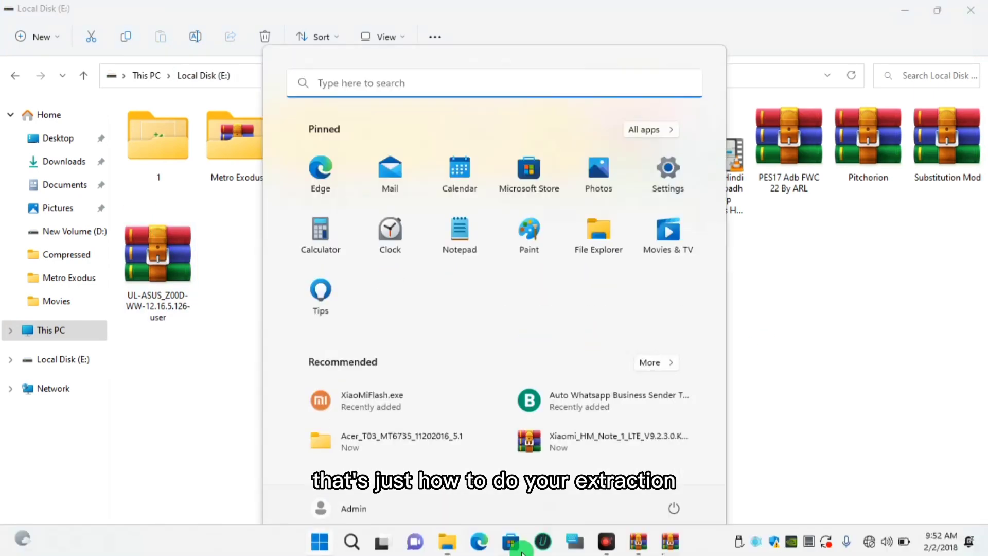
click(668, 540)
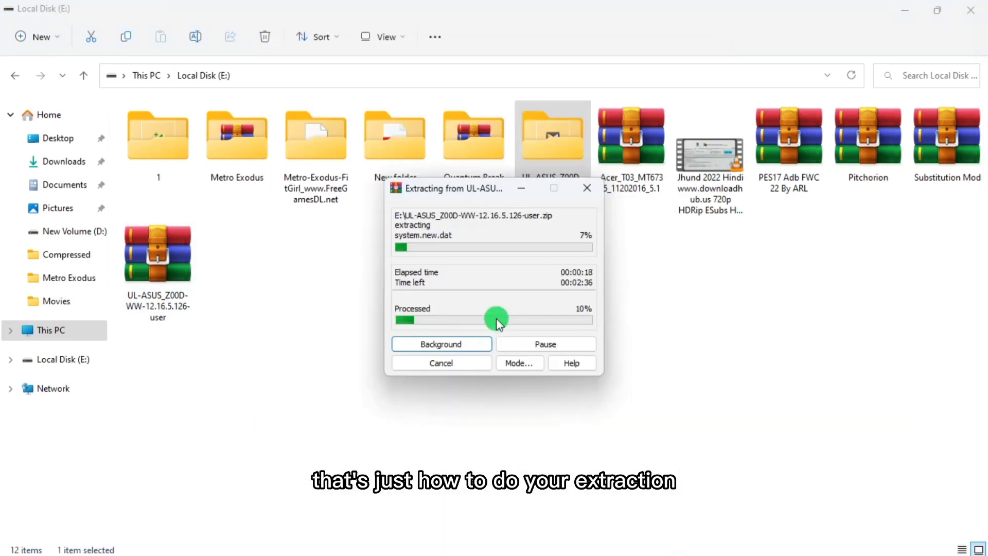
click(587, 188)
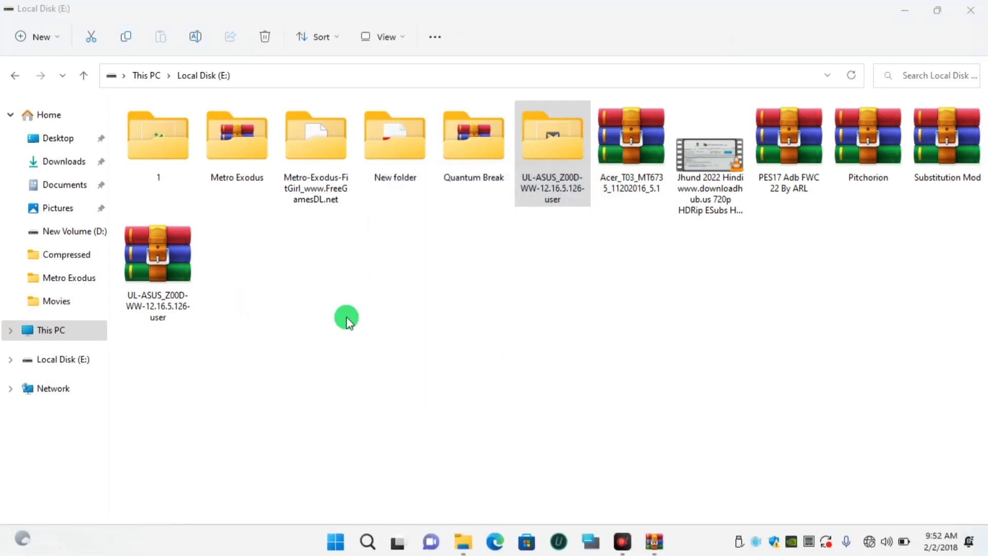
Step: Permanently delete the UL-ASUS_Z00D-WW-12.16.5.126-user archive and the extracted folders UL-ASUS_Z00D-WW-12.16.5.126-user and Metro-Exodus-FitGirl_www.FreeGamesDL.net from Local Disk (E:)
click(372, 343)
click(172, 307)
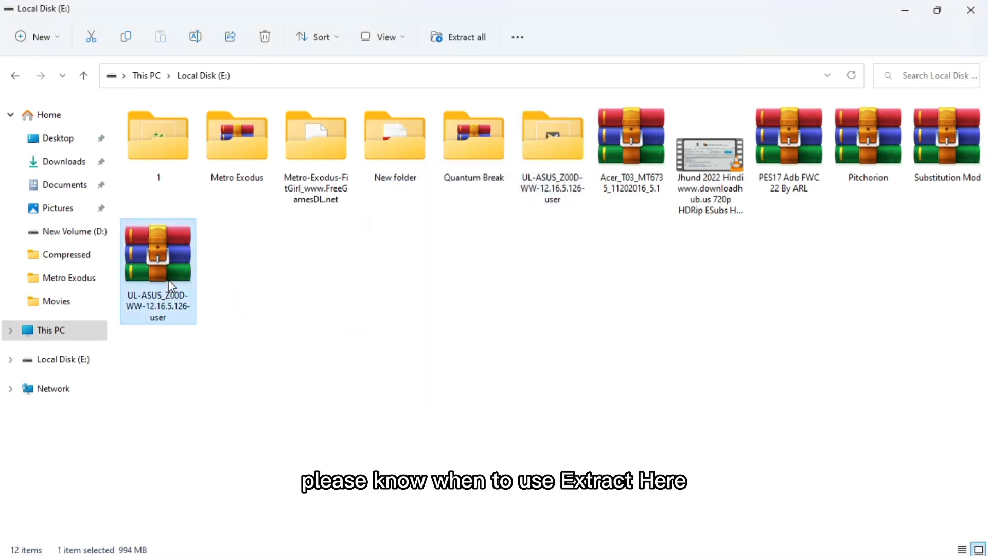
key(shift+Delete)
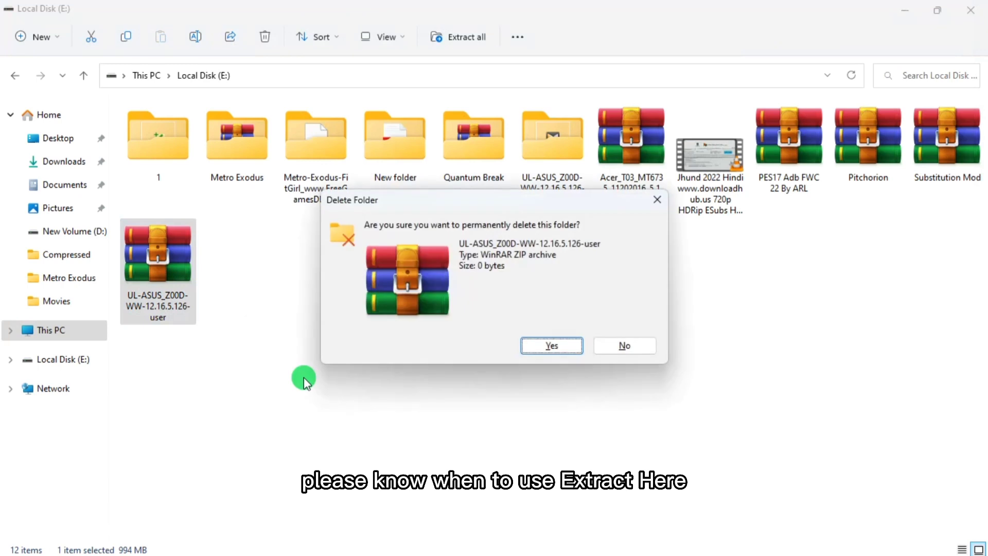
key(Return)
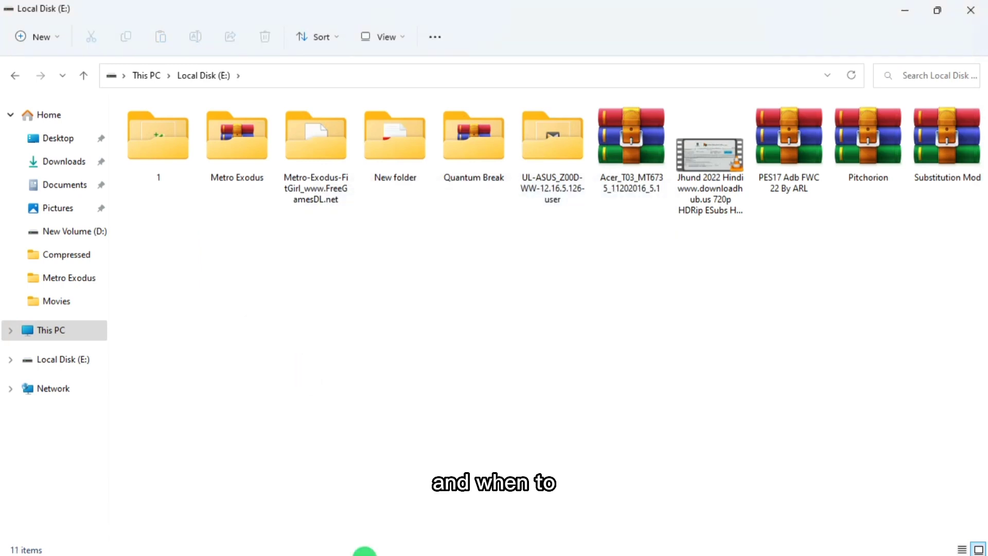
key(shift+Delete)
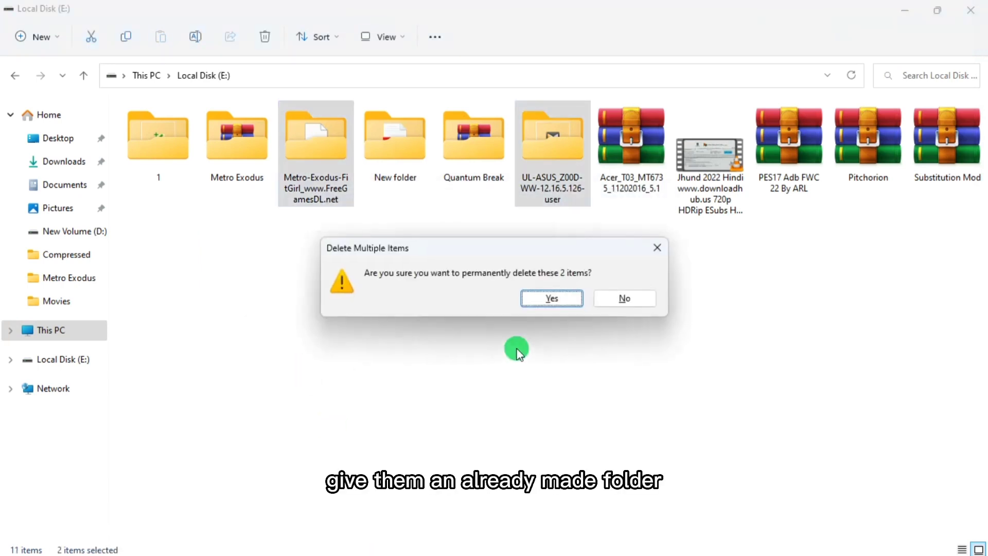
key(Return)
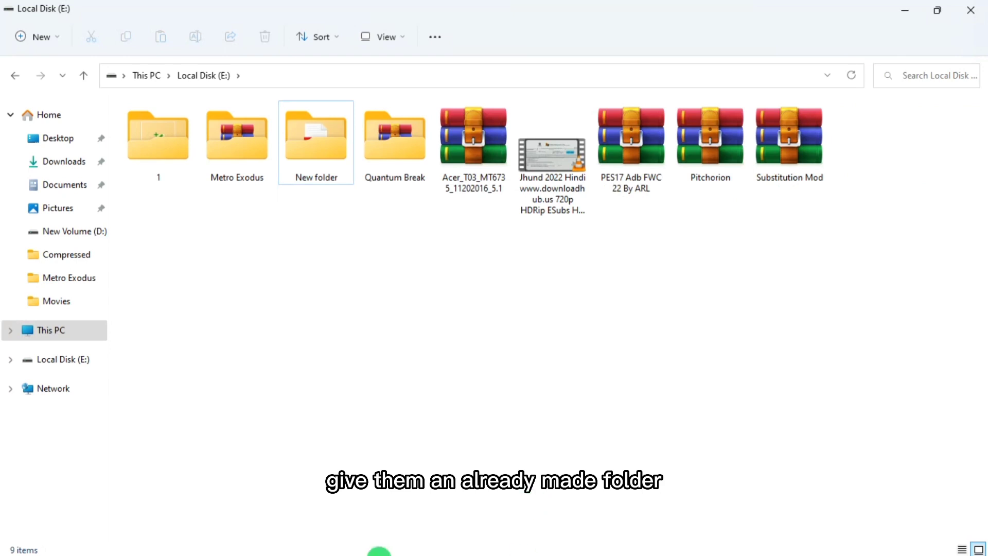
Step: Bring up the WinRAR window still showing Metro-Exodus-FitGirl_www.FreeGamesDL.net.part01.rar and close it
click(328, 543)
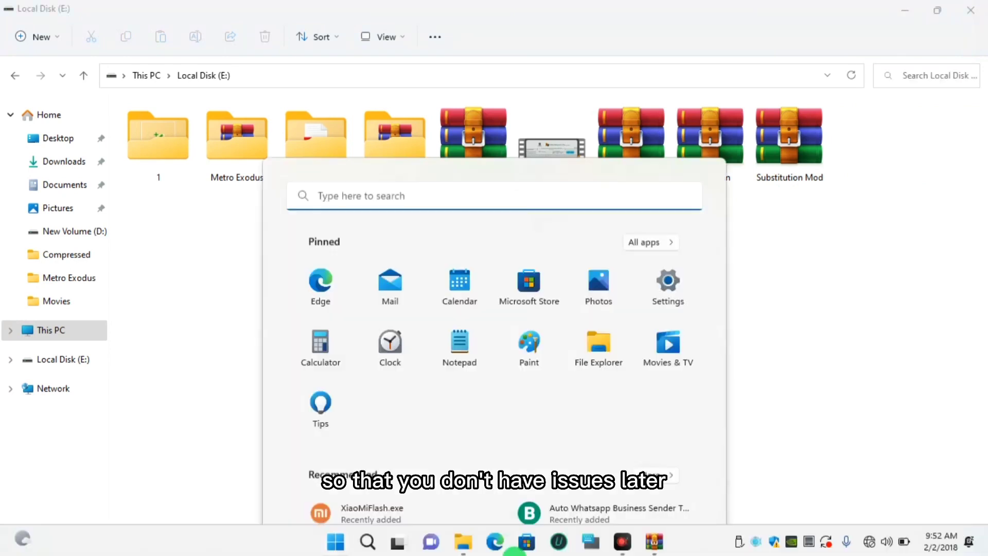
click(635, 543)
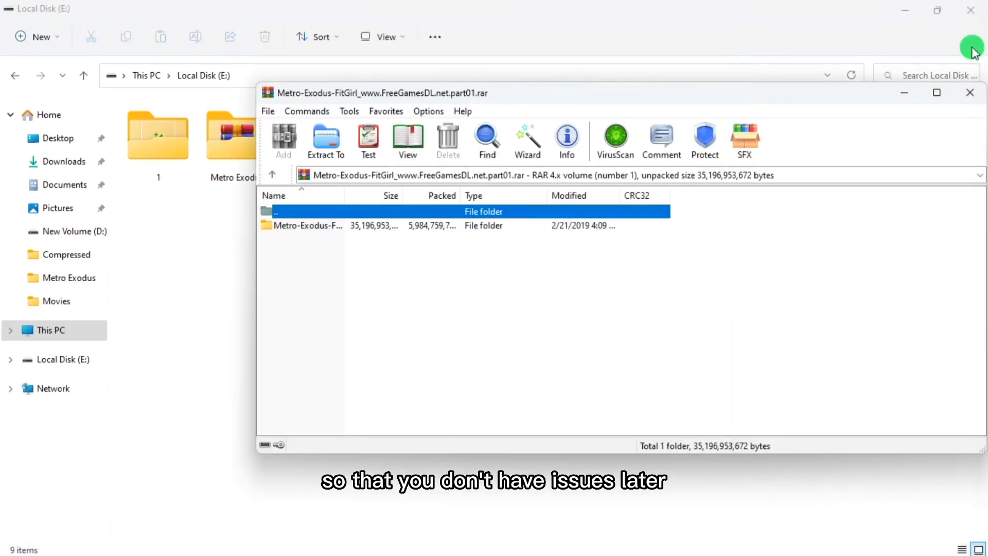
click(970, 93)
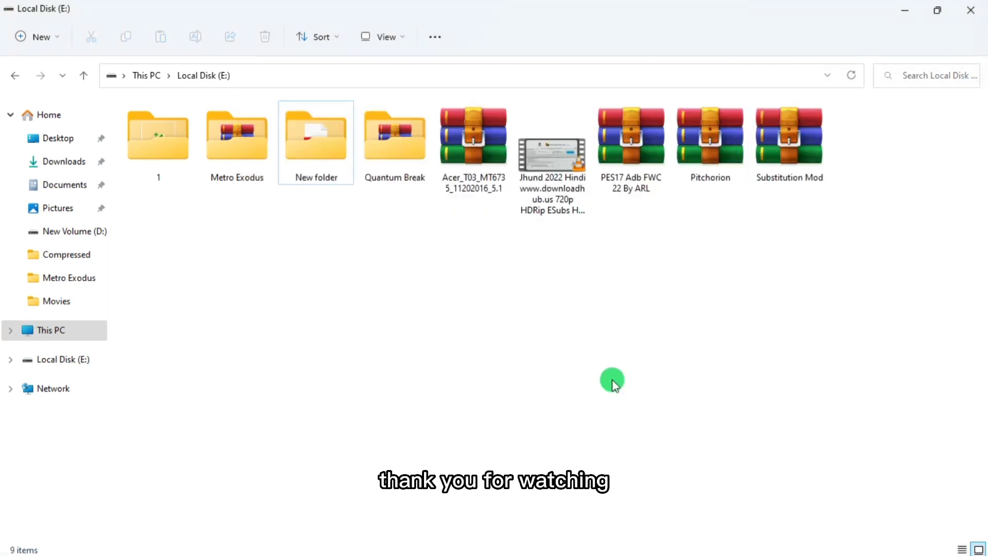